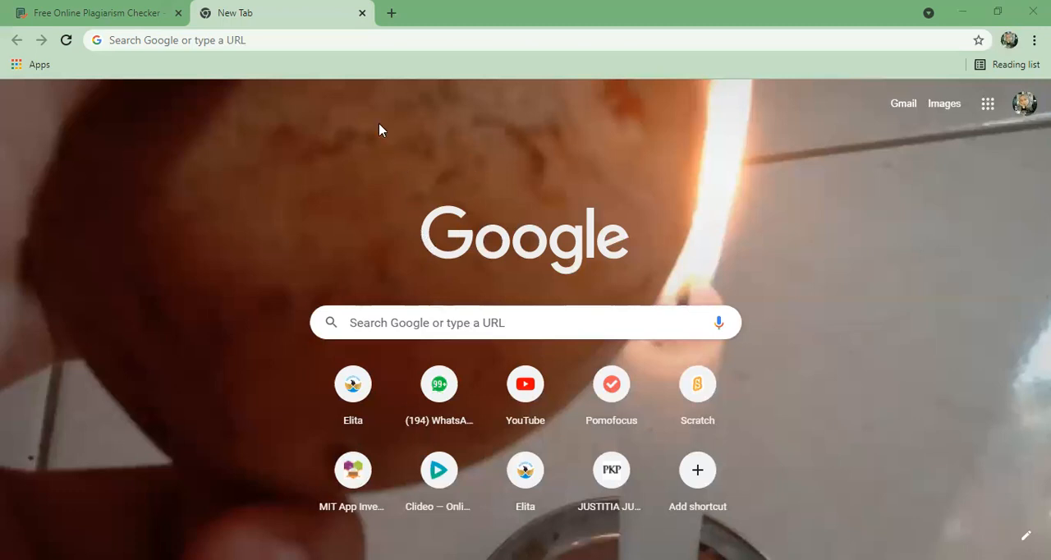
- Open appinventor.mit.edu, launch the app creator and keep waiting for the unresponsive page until the Percobaan project loads
type("appinventor.mit.edu")
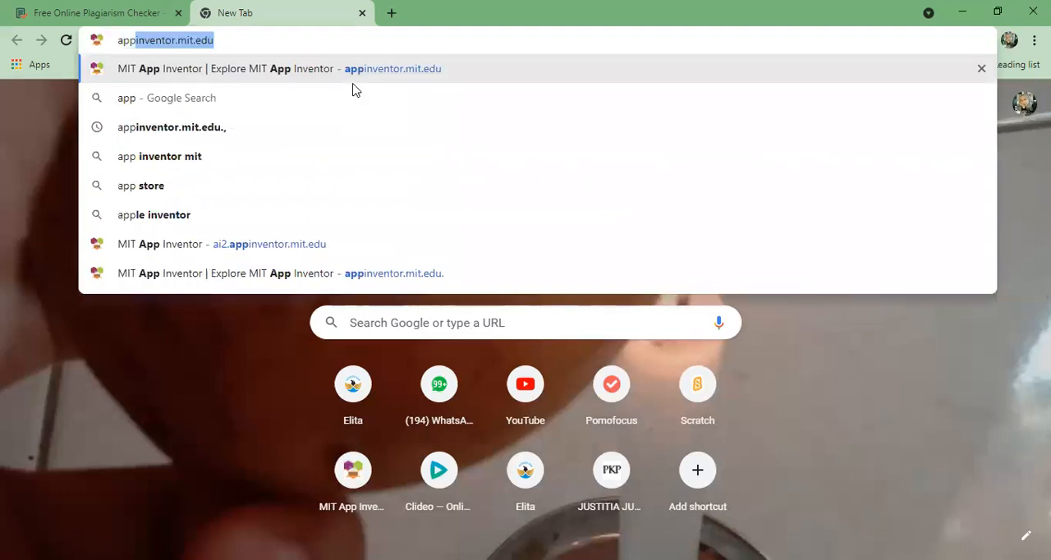
key("Right")
key("Return")
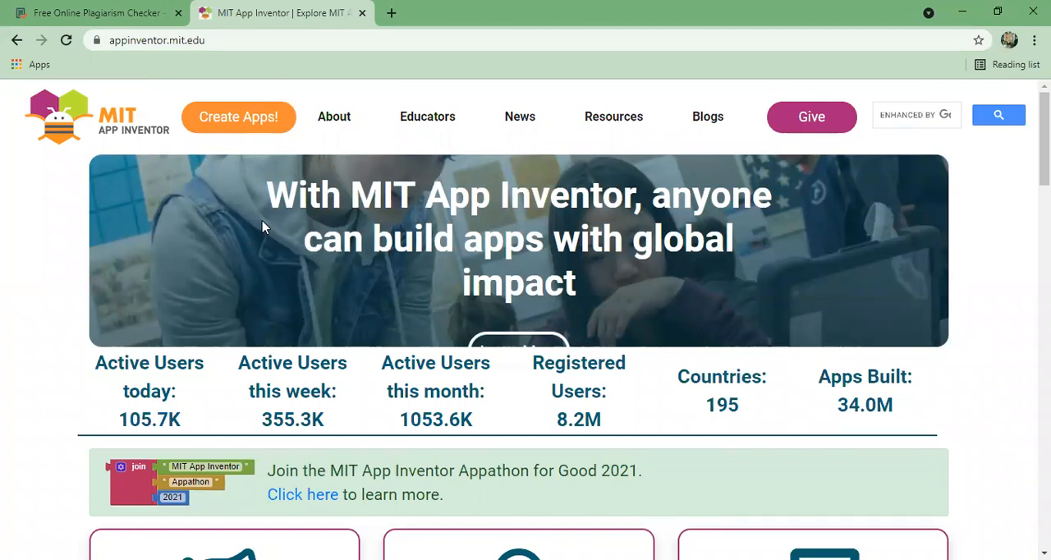
left_click(241, 123)
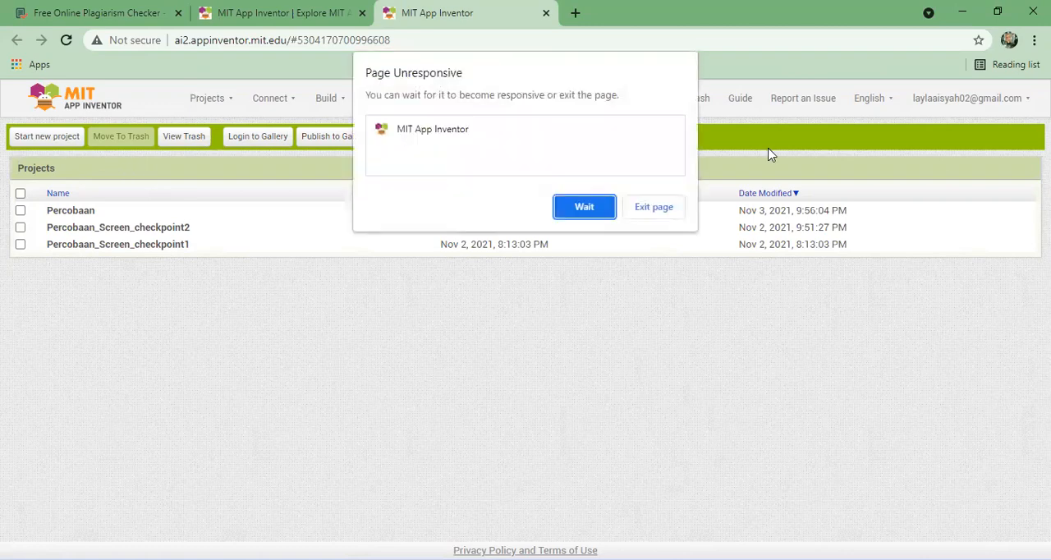
left_click(582, 211)
left_click(583, 209)
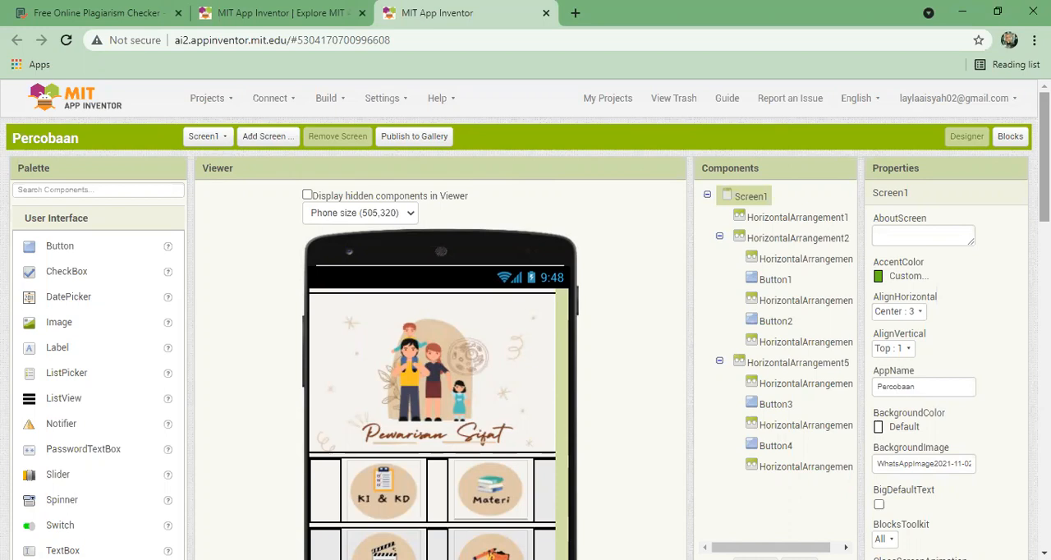
- View the Blocks editor for Screen1 of the Percobaan project and return to the Designer
mouse_move(1045, 156)
left_mouse_down()
mouse_move(1045, 165)
mouse_move(1045, 156)
left_mouse_up()
left_click(1008, 138)
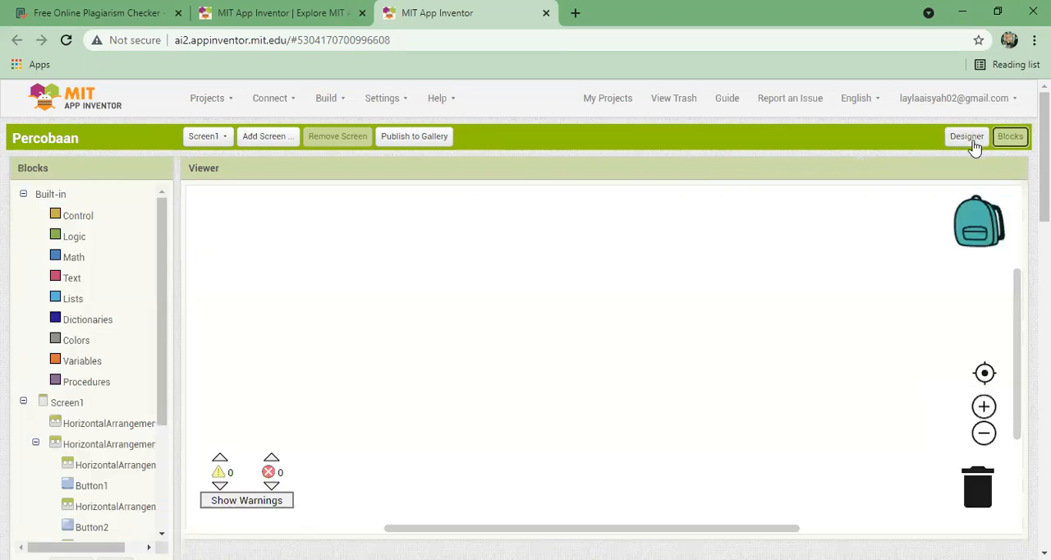
left_click(972, 139)
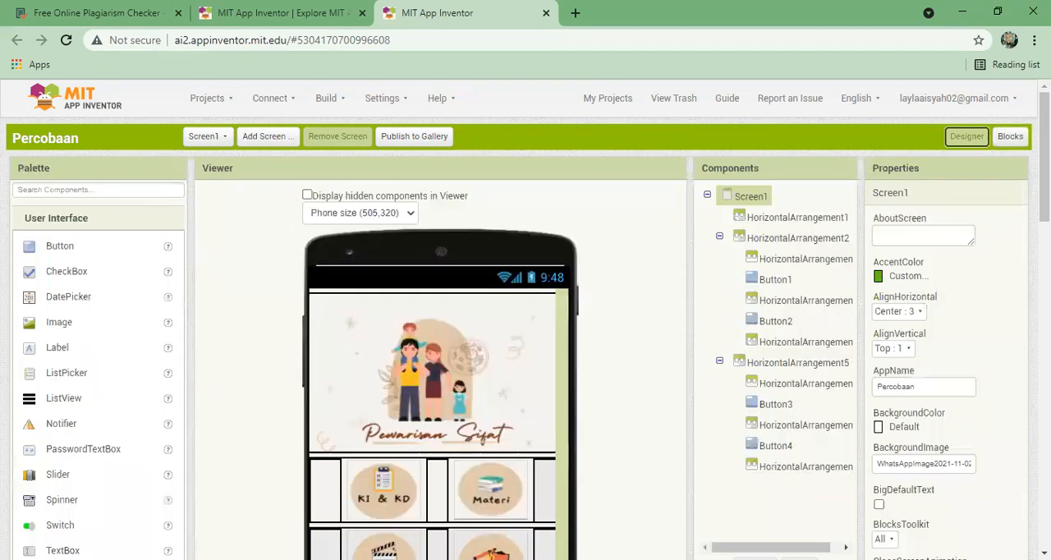
- Examine Screen1's layout and the properties of the Materi, Vidio Pembelajaran, Evaluasi and KI & KD buttons
scroll(526, 320, "down", 3)
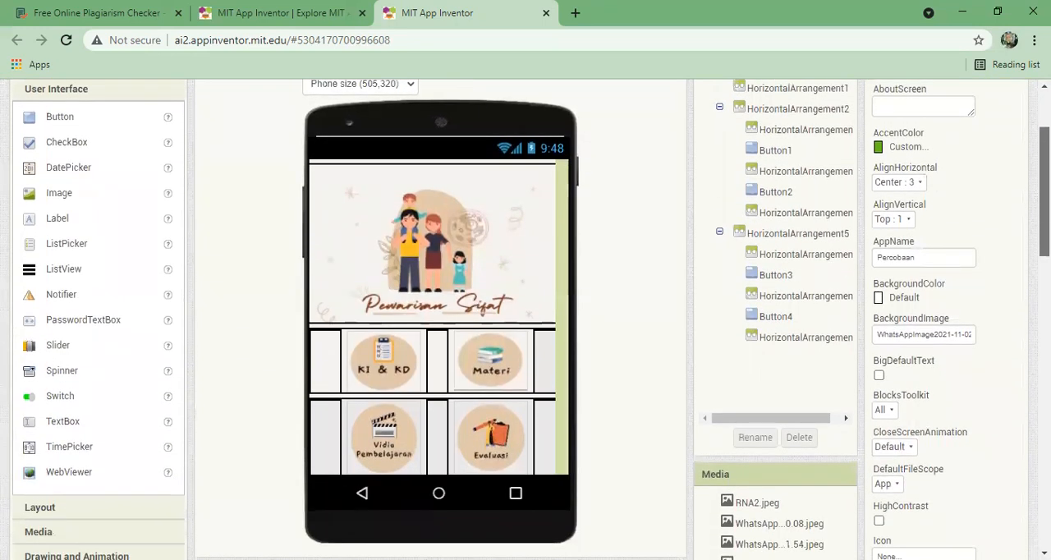
scroll(525, 321, "up", 1)
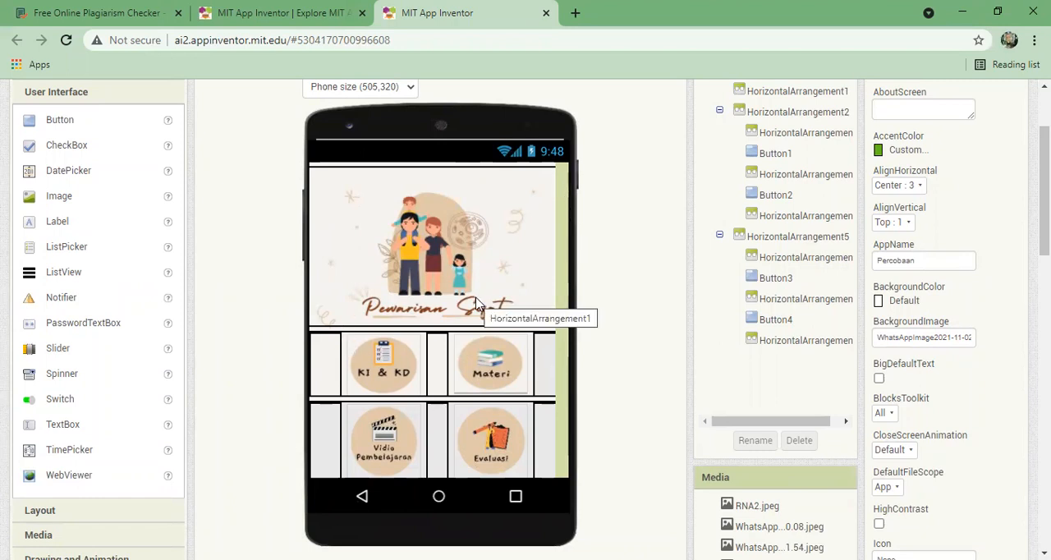
left_click(480, 378)
left_click(389, 450)
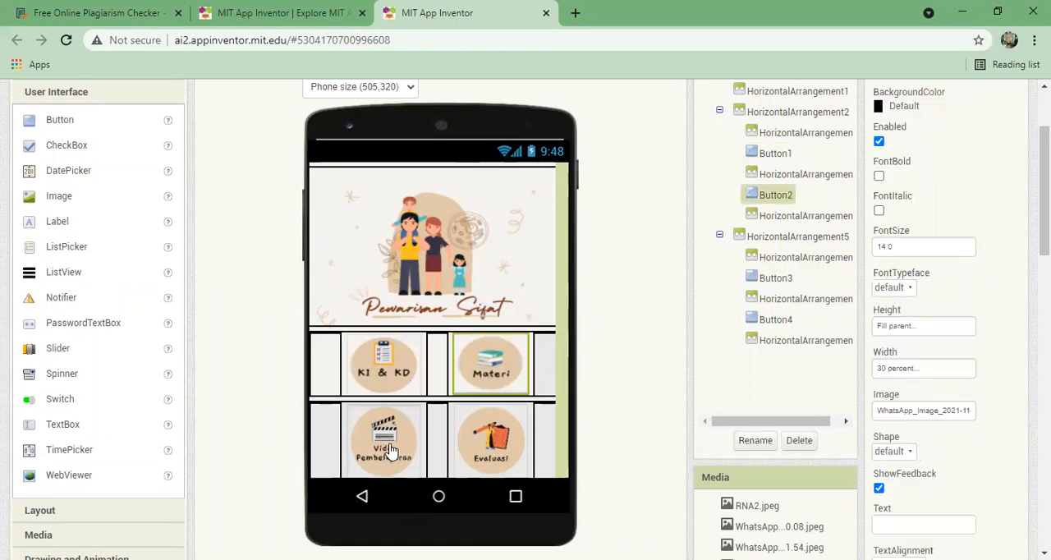
left_click(490, 450)
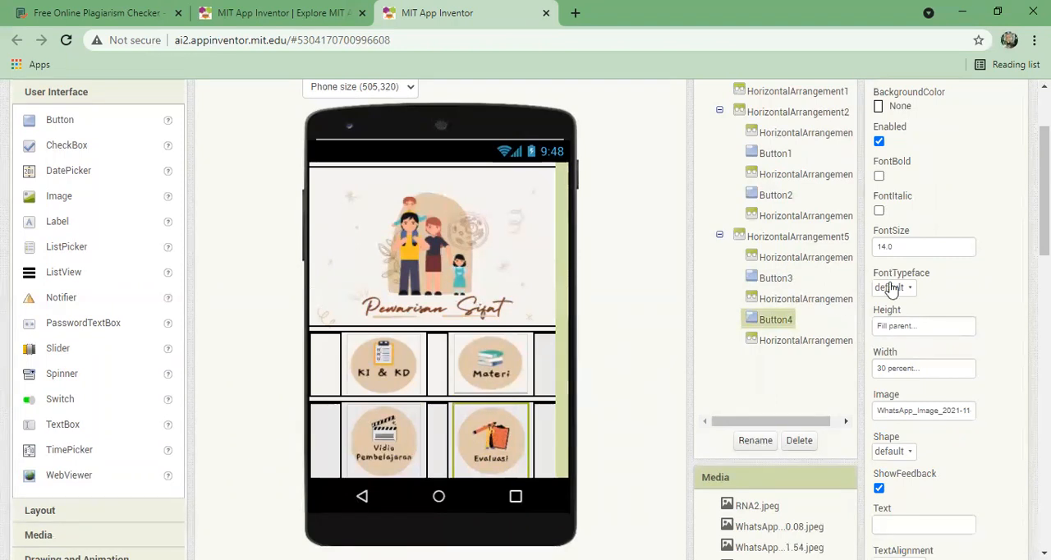
scroll(837, 299, "up", 3)
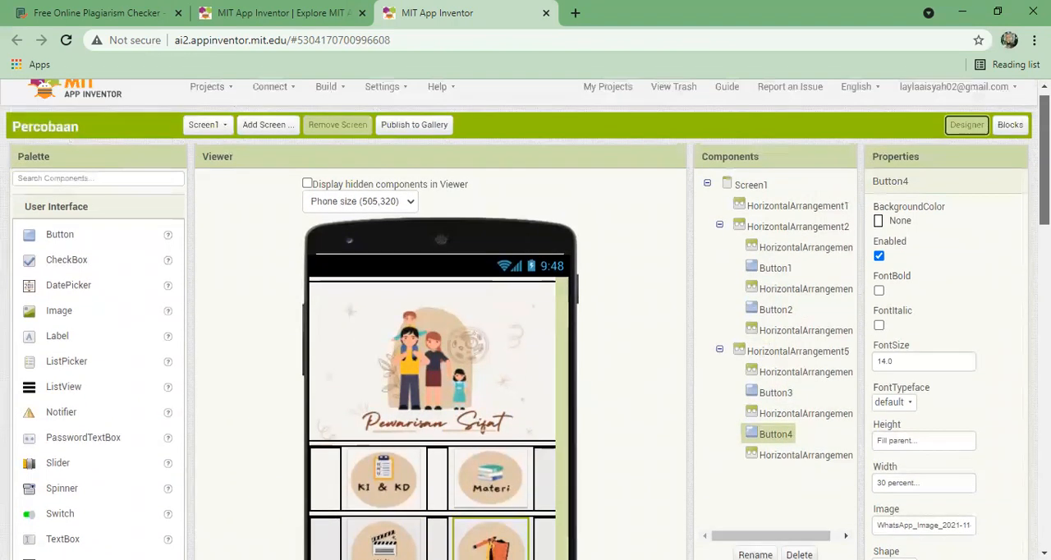
scroll(441, 490, "down", 1)
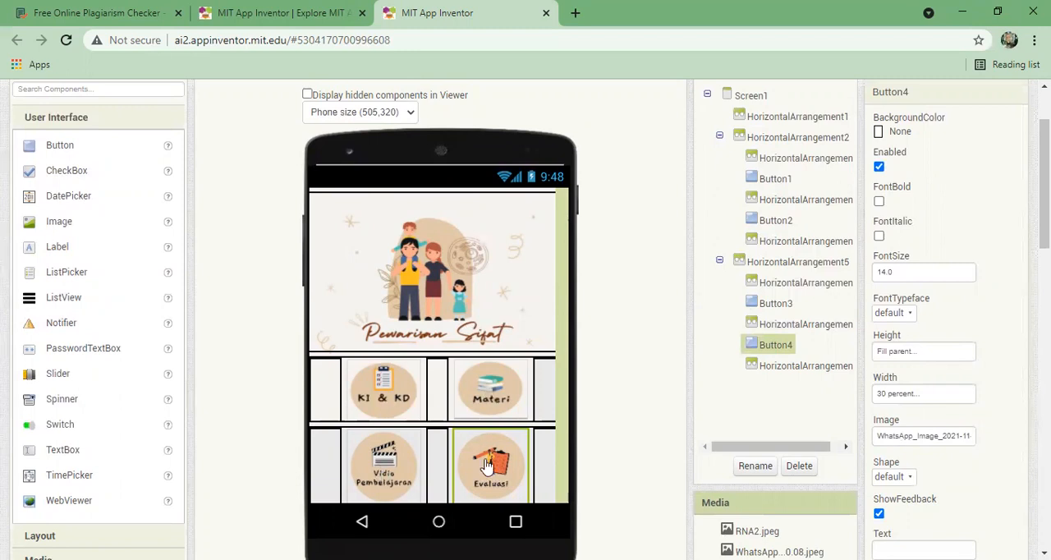
left_click(391, 398)
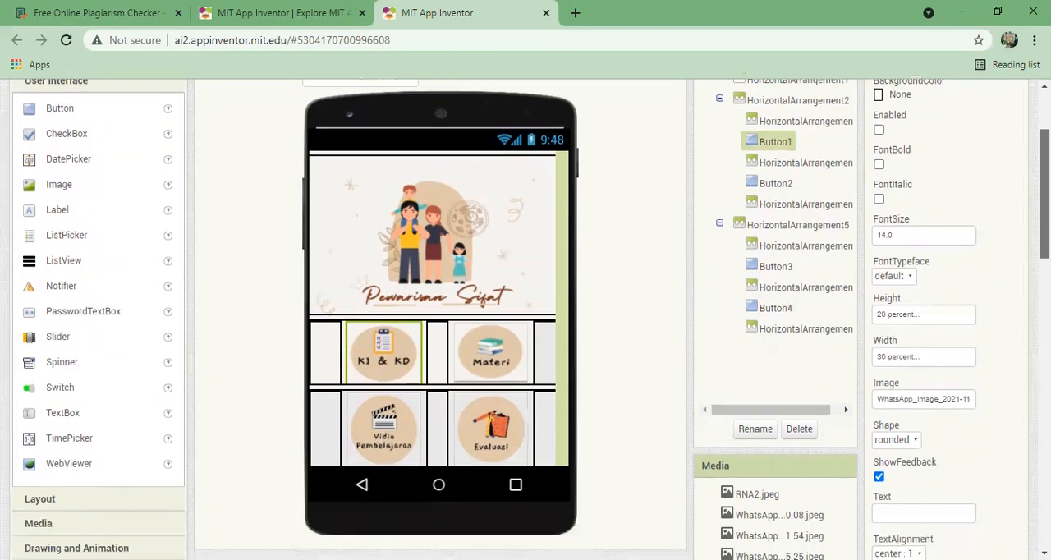
scroll(526, 328, "up", 1)
scroll(525, 328, "down", 3)
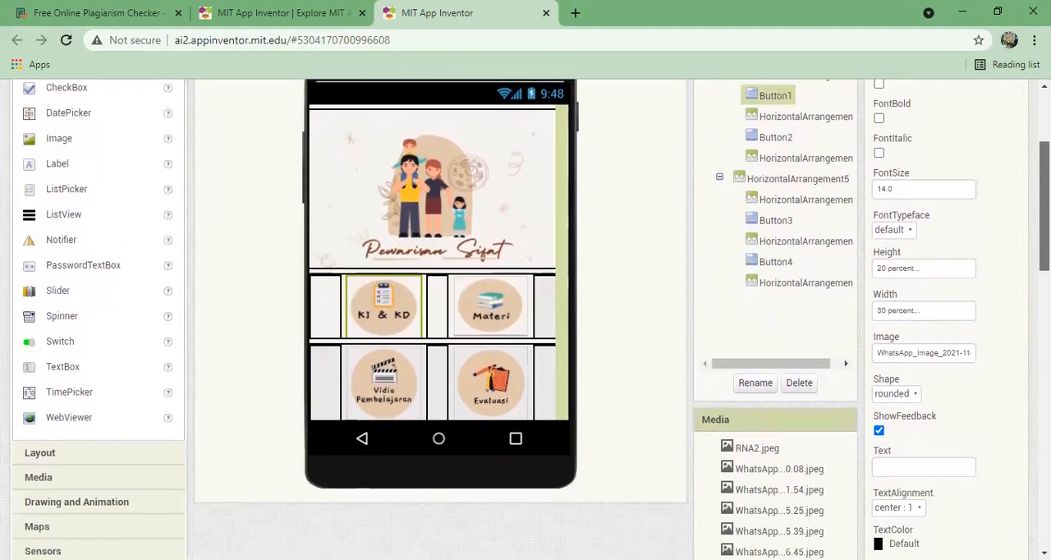
- Show the layout components and examine the properties of the header's HorizontalArrangement1
left_click(120, 464)
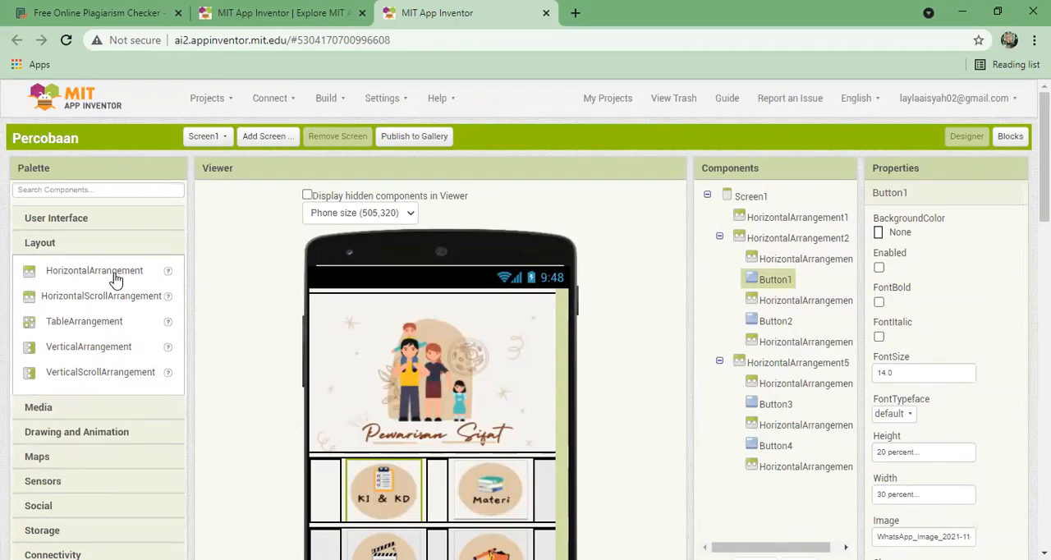
left_click_drag(116, 280, 79, 279)
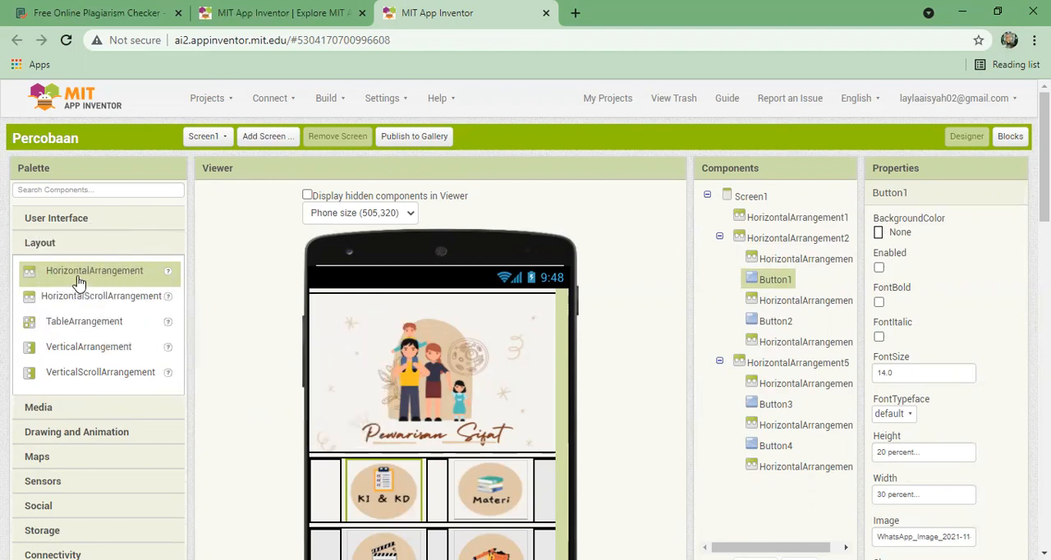
left_click(333, 329)
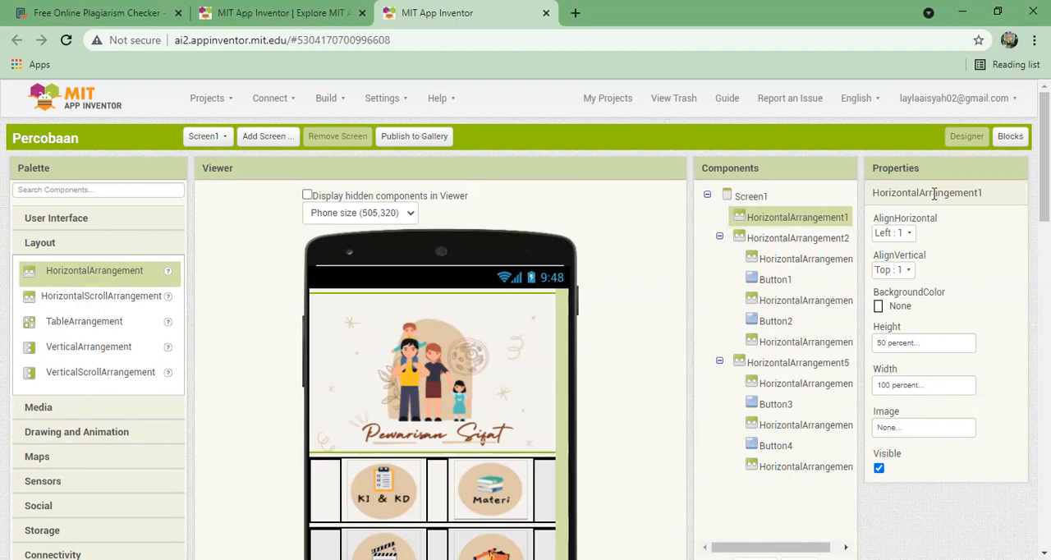
scroll(817, 228, "down", 1)
scroll(526, 318, "down", 1)
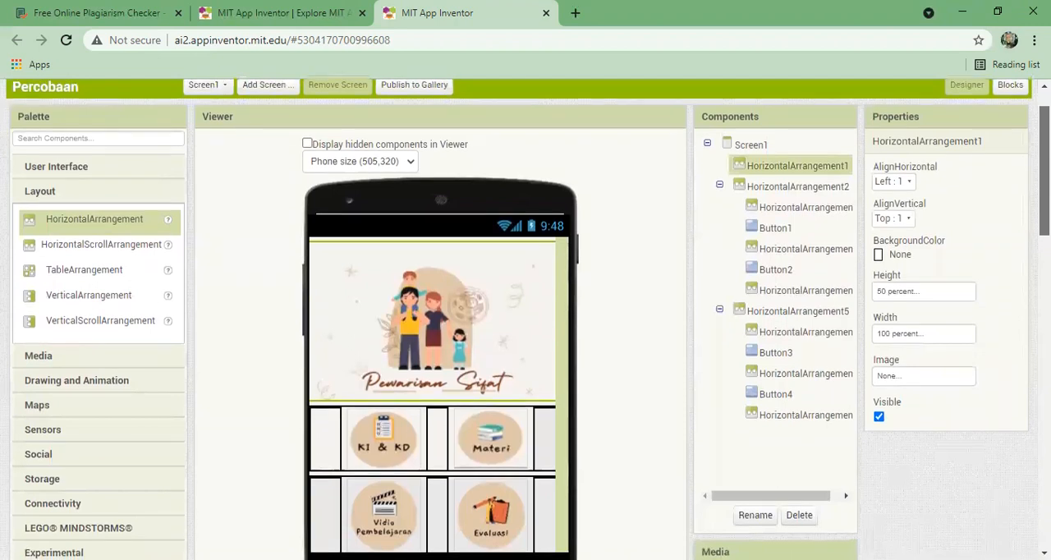
scroll(526, 319, "up", 1)
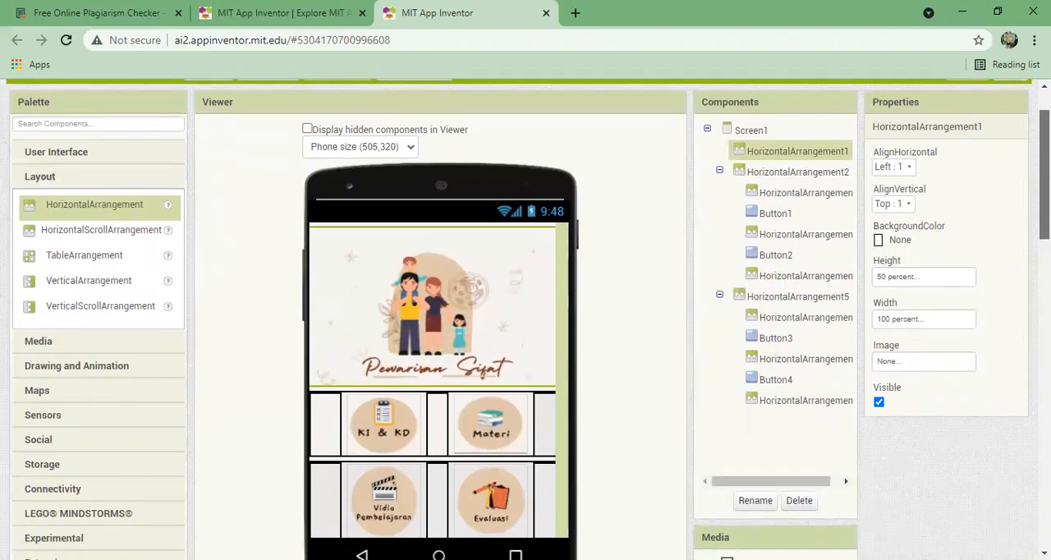
scroll(526, 320, "down", 2)
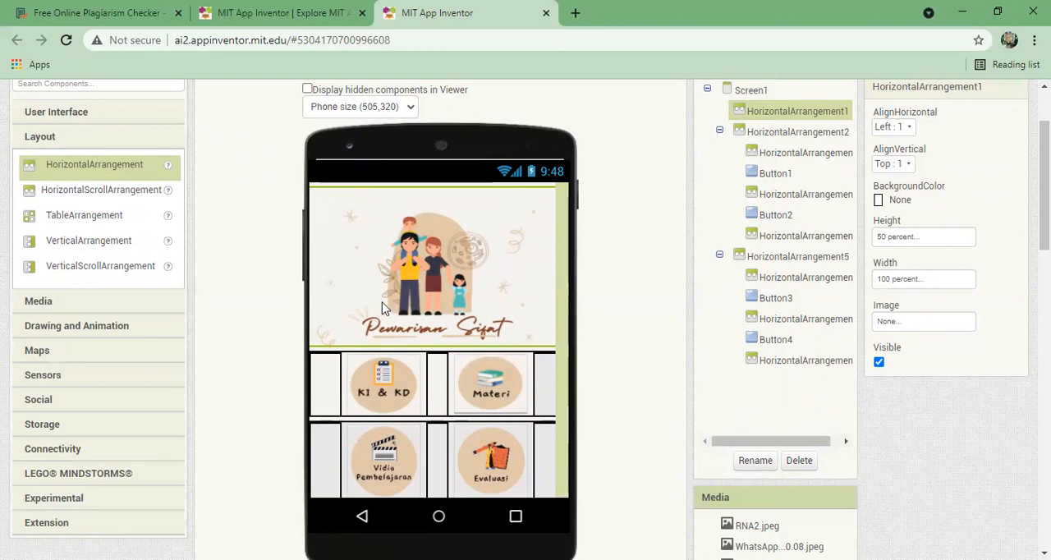
- Examine the spacer arrangements beside and between the four menu buttons, then the header arrangement again
left_click(313, 375)
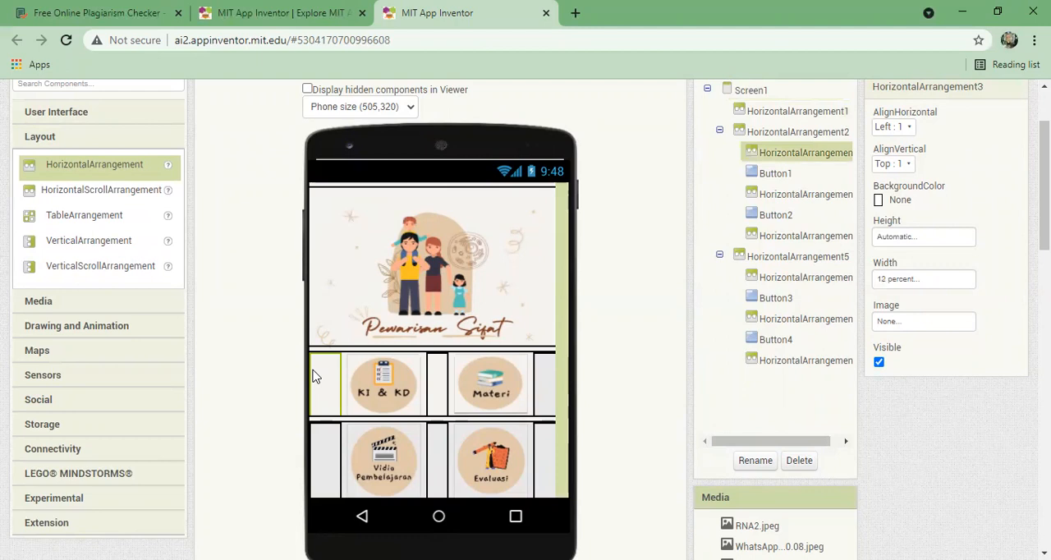
left_click(435, 388)
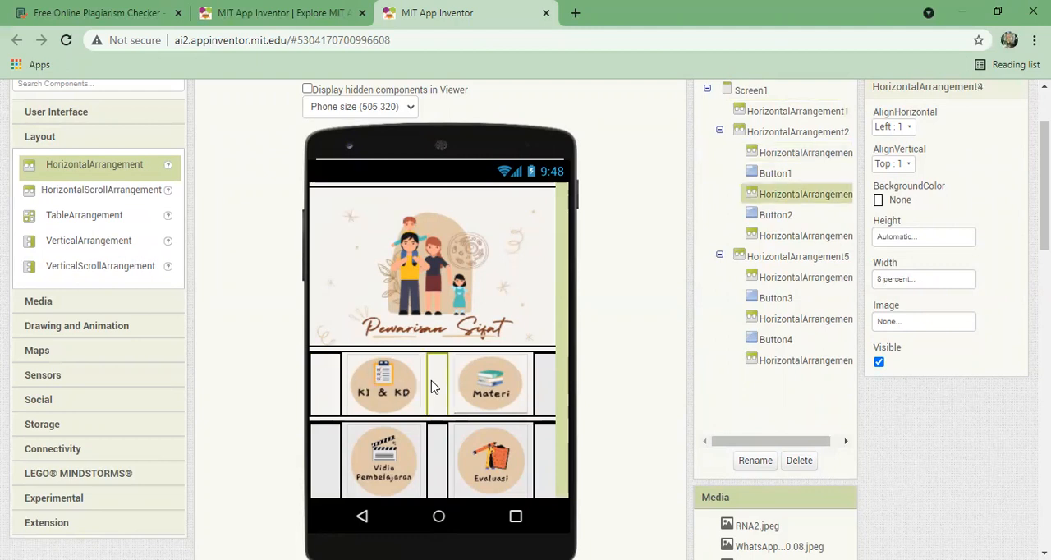
left_click(542, 391)
left_click(549, 445)
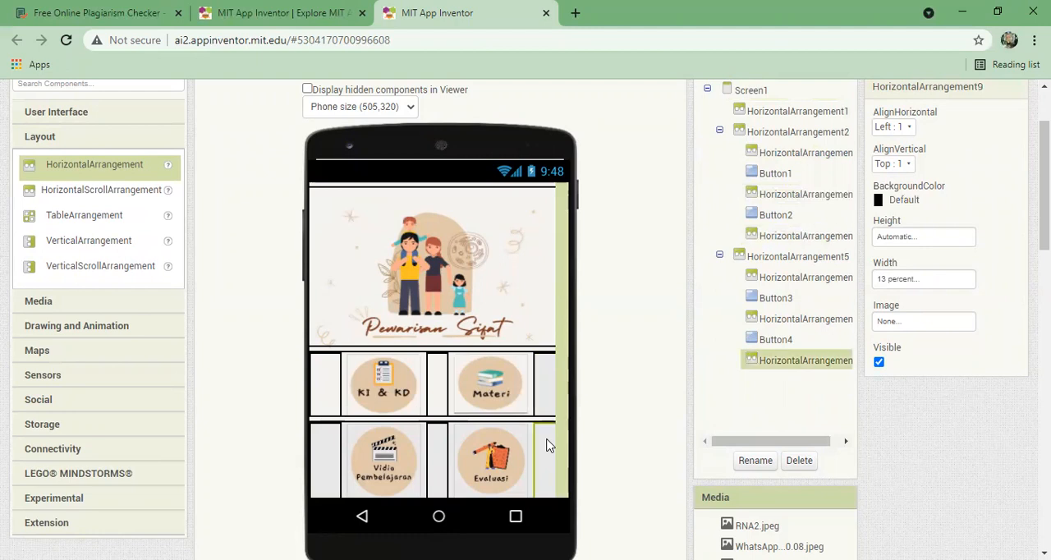
left_click(441, 440)
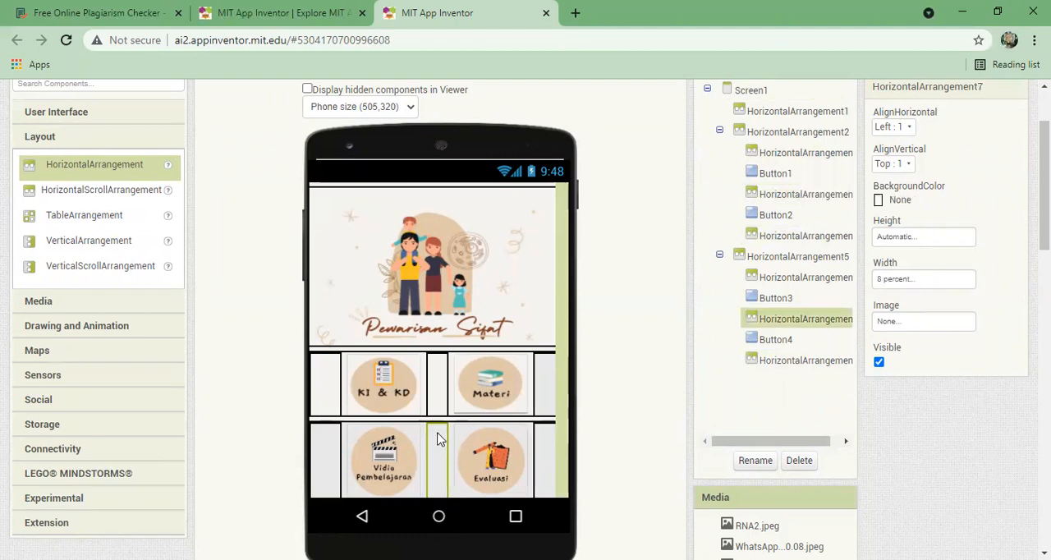
left_click(331, 442)
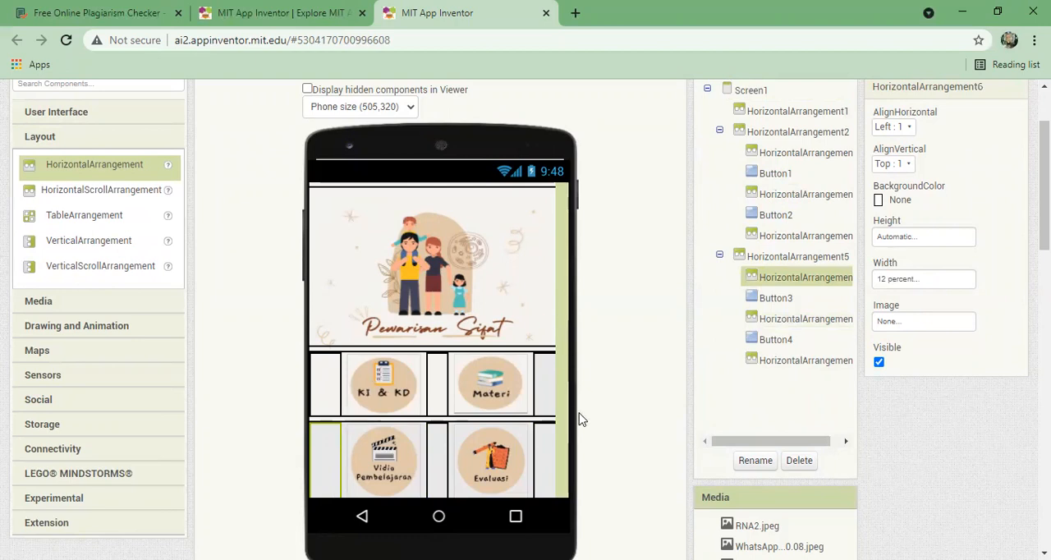
left_click(404, 270)
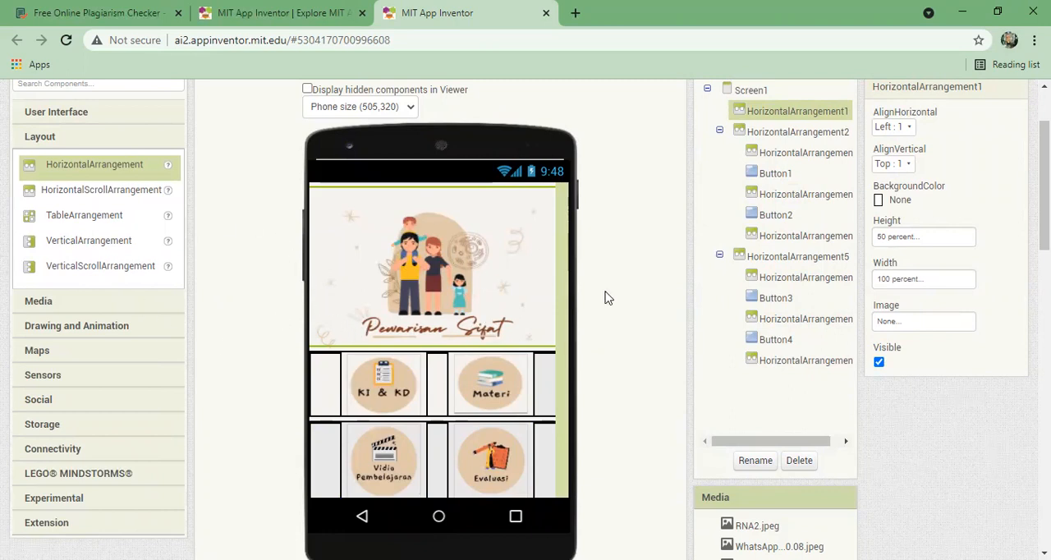
- Show the user interface components and review the properties of the four menu buttons in turn
scroll(509, 222, "up", 1)
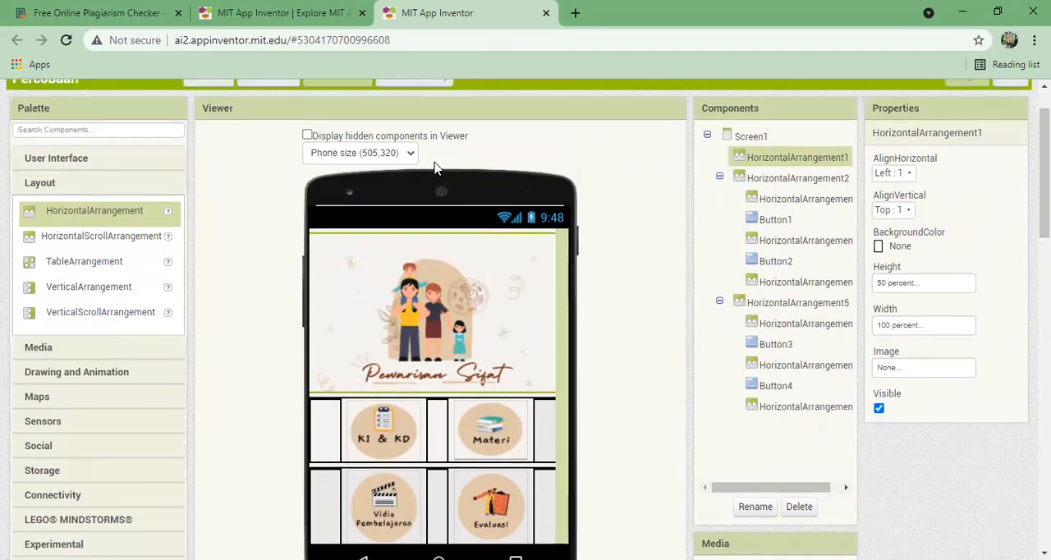
left_click(111, 162)
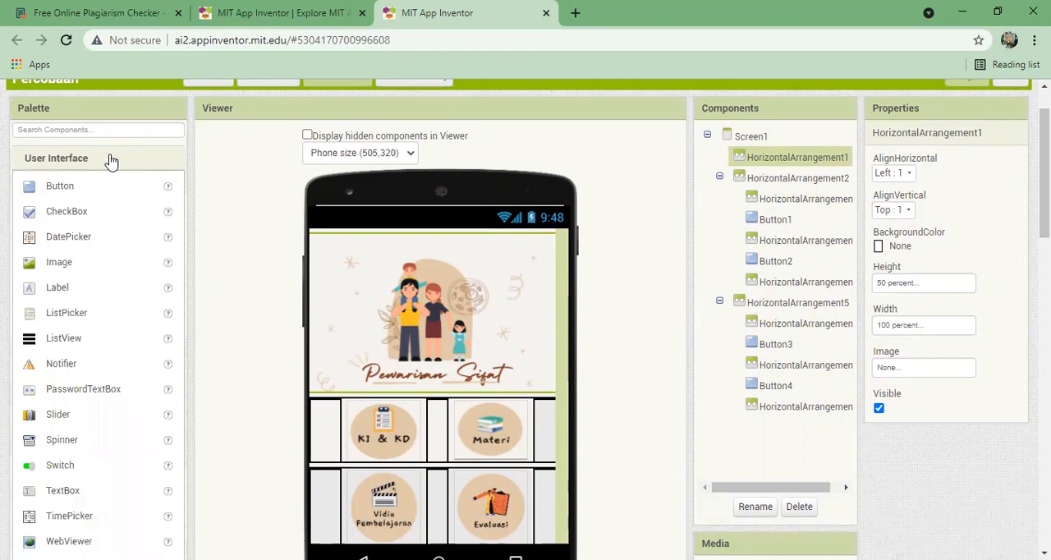
left_click_drag(88, 194, 235, 279)
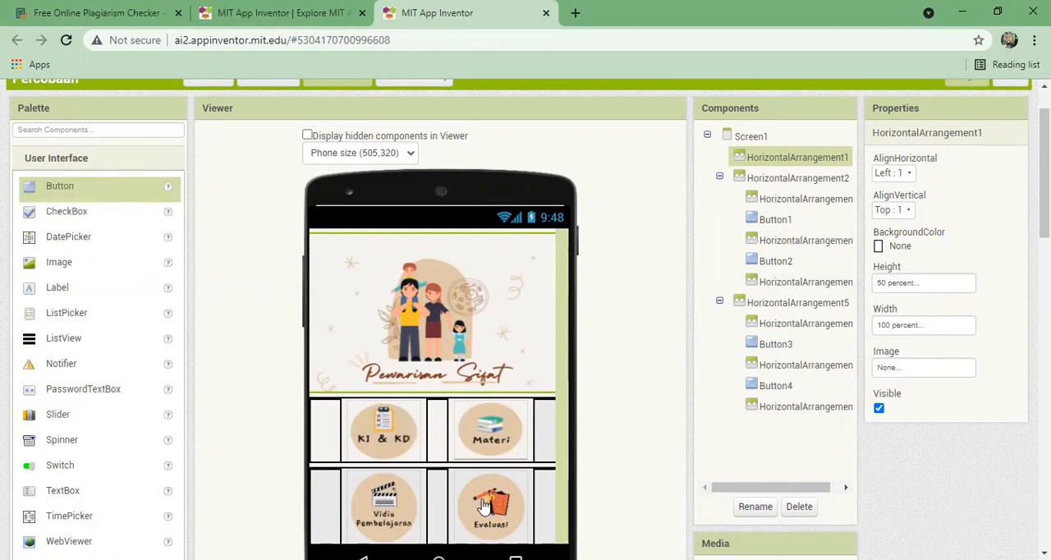
left_click(399, 434)
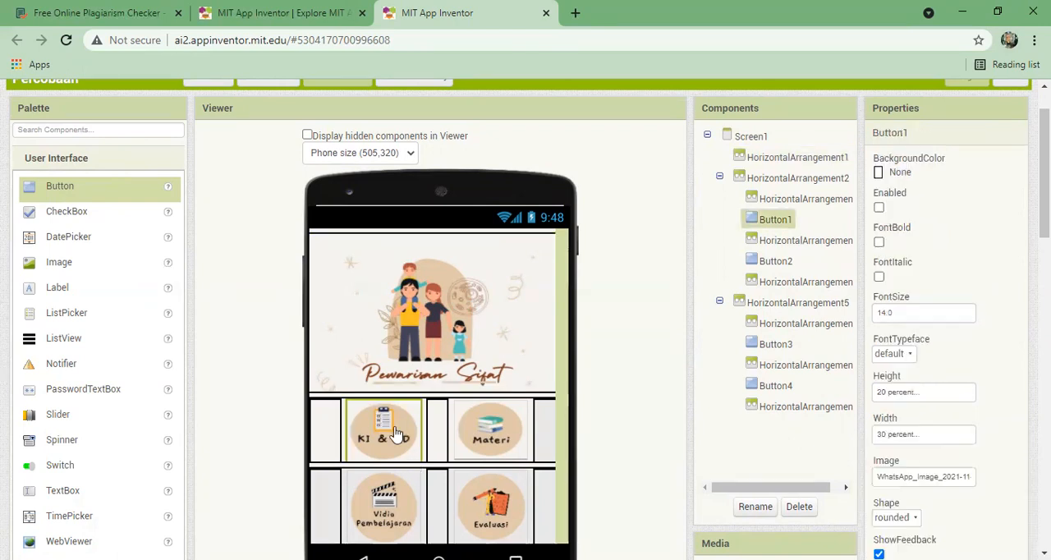
left_click(489, 443)
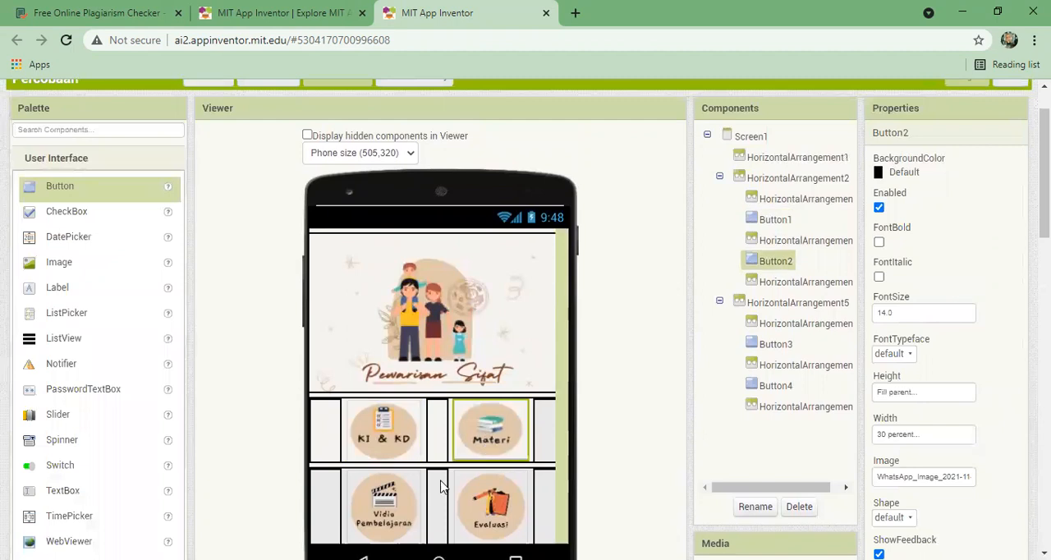
left_click(389, 522)
left_click(501, 515)
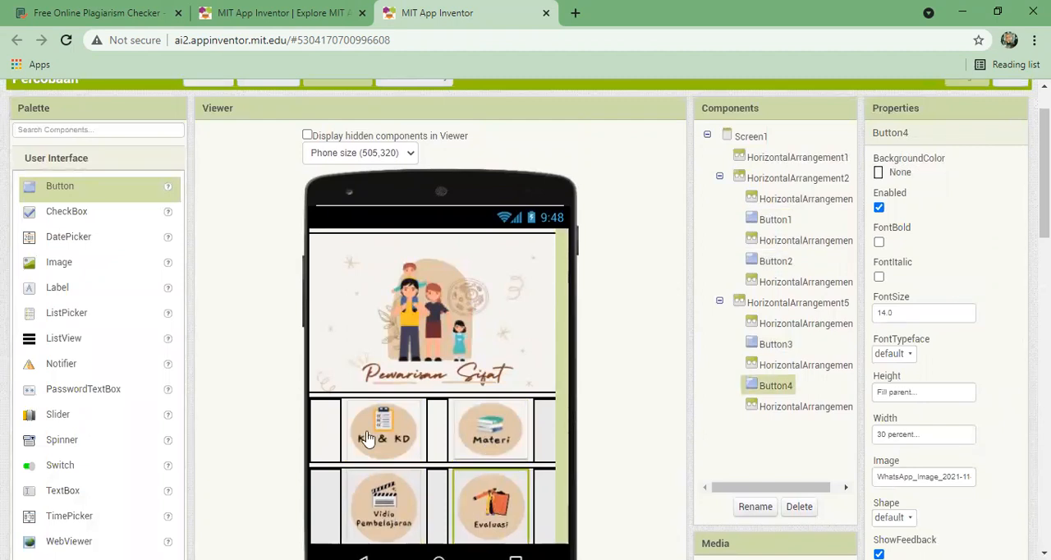
left_click(413, 432)
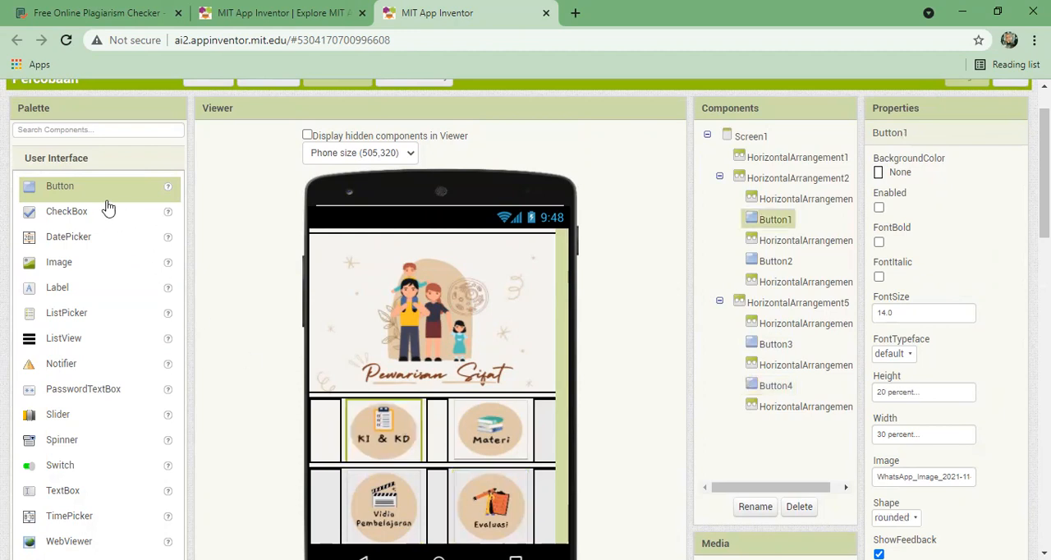
- Add a button inside the header's HorizontalArrangement1 to view its image file choices, and delete that button again
left_click_drag(174, 197, 359, 255)
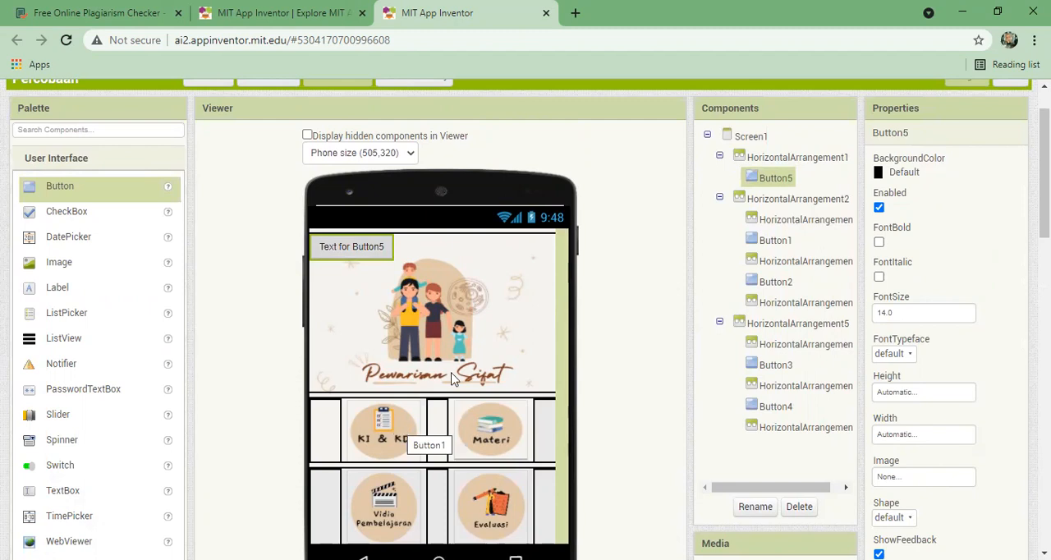
left_click(923, 477)
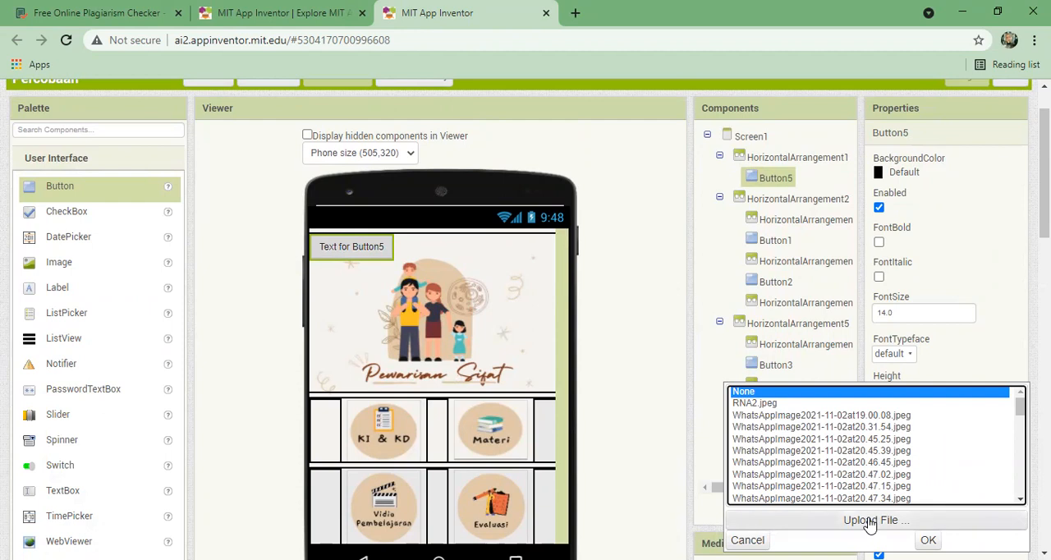
left_click(638, 414)
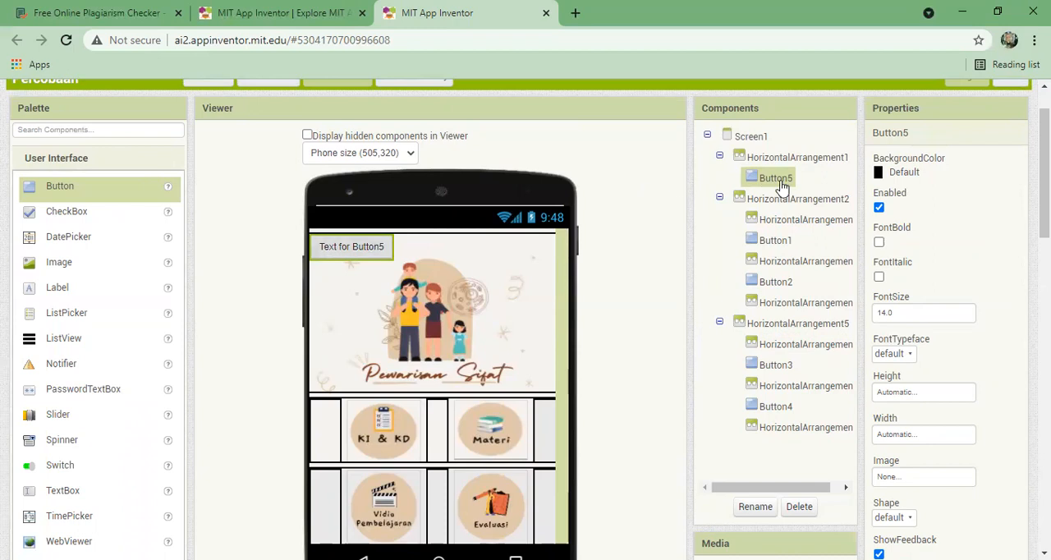
key("Delete")
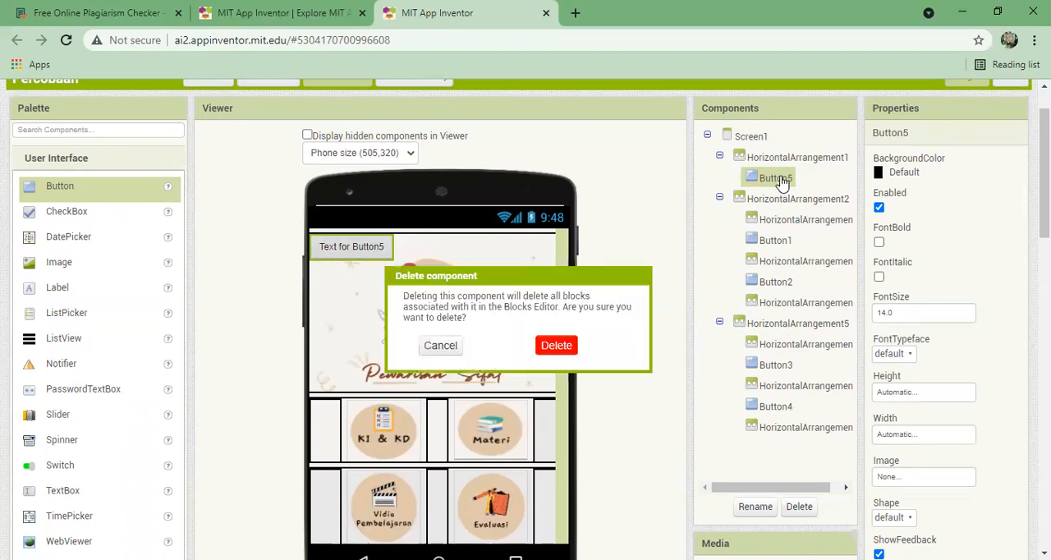
left_click(556, 345)
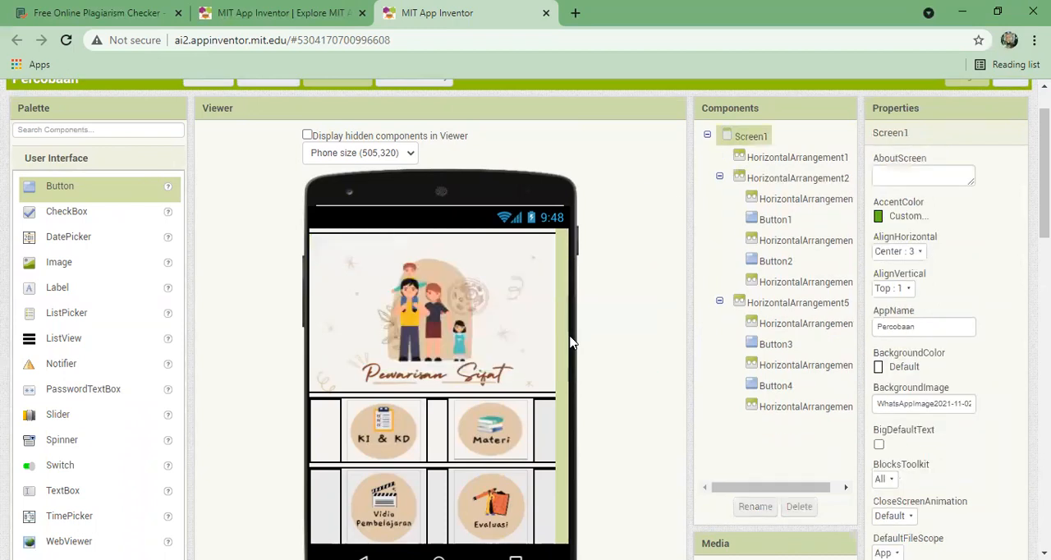
- Review the properties of the KI & KD, Materi, Vidio Pembelajaran and Evaluasi buttons in turn
scroll(1044, 180, "down", 1)
scroll(531, 319, "up", 1)
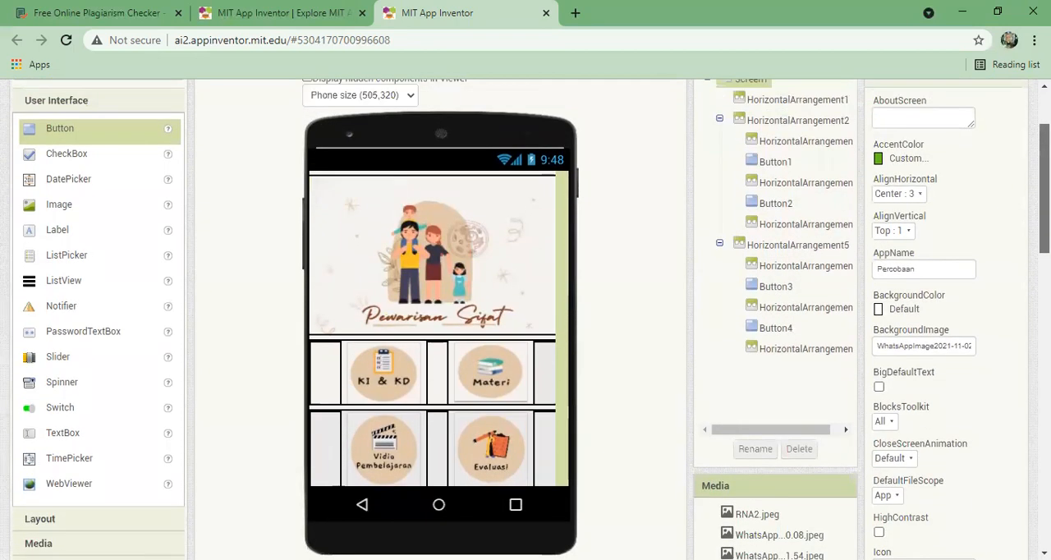
scroll(531, 319, "up", 1)
scroll(530, 318, "down", 1)
scroll(531, 318, "up", 1)
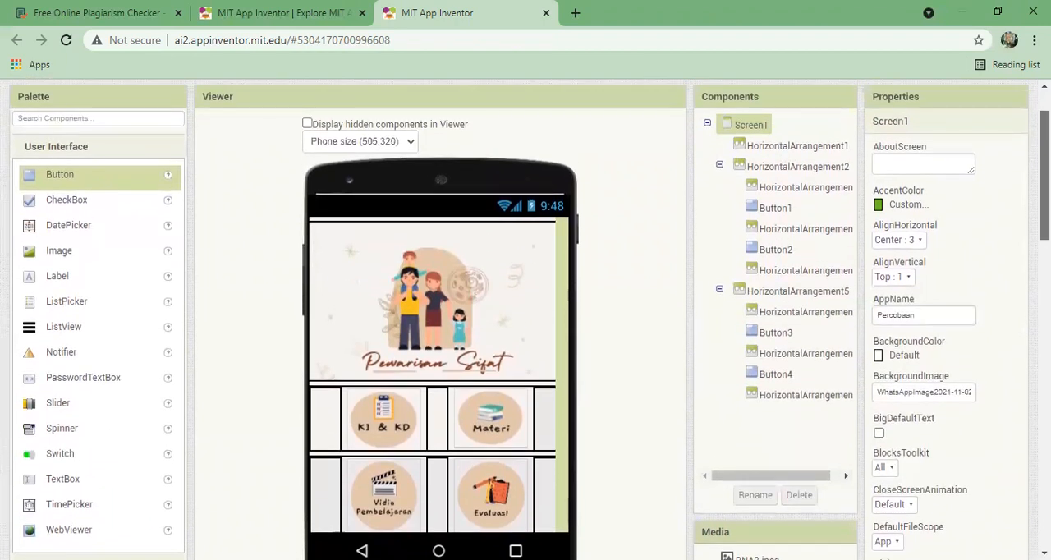
left_click(375, 420)
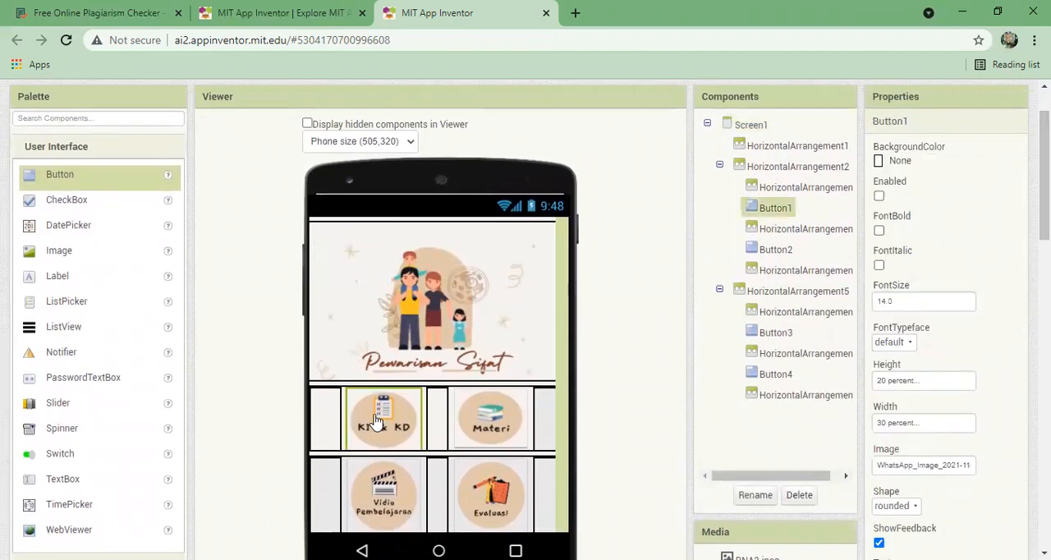
left_click(476, 424)
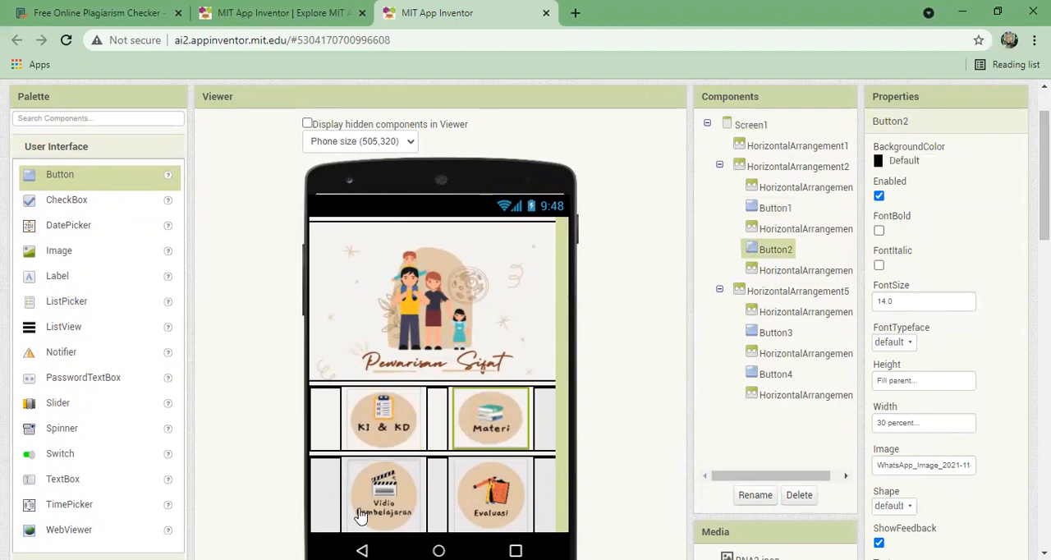
left_click(359, 515)
left_click(475, 497)
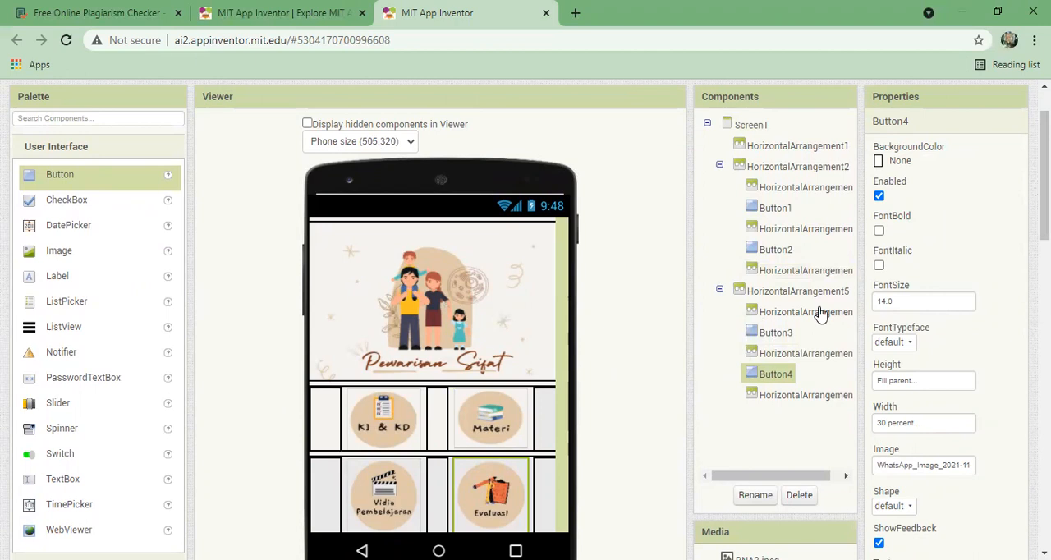
- Look through the Percobaan project's list of screens and open the Materi screen
scroll(380, 185, "up", 1)
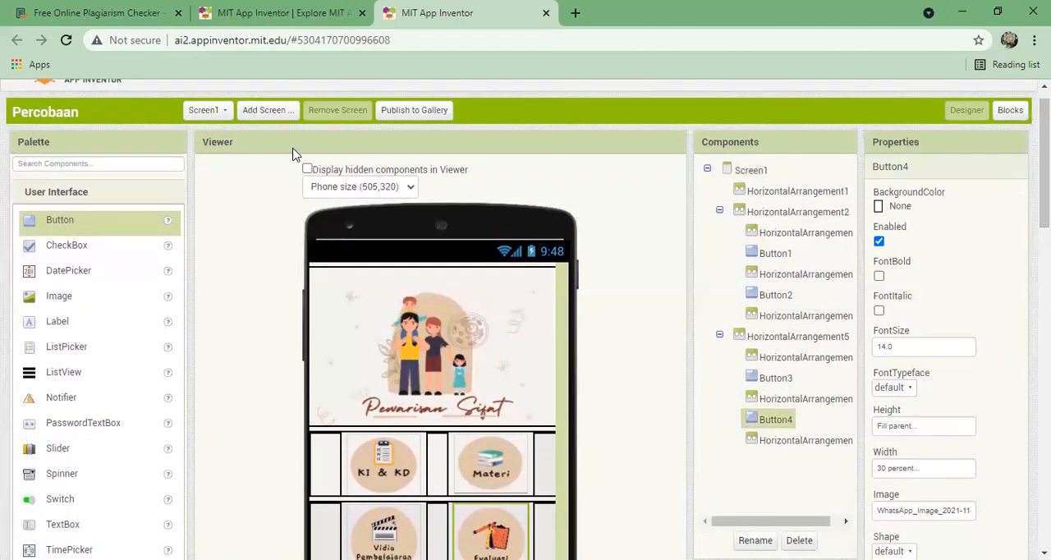
left_click(214, 118)
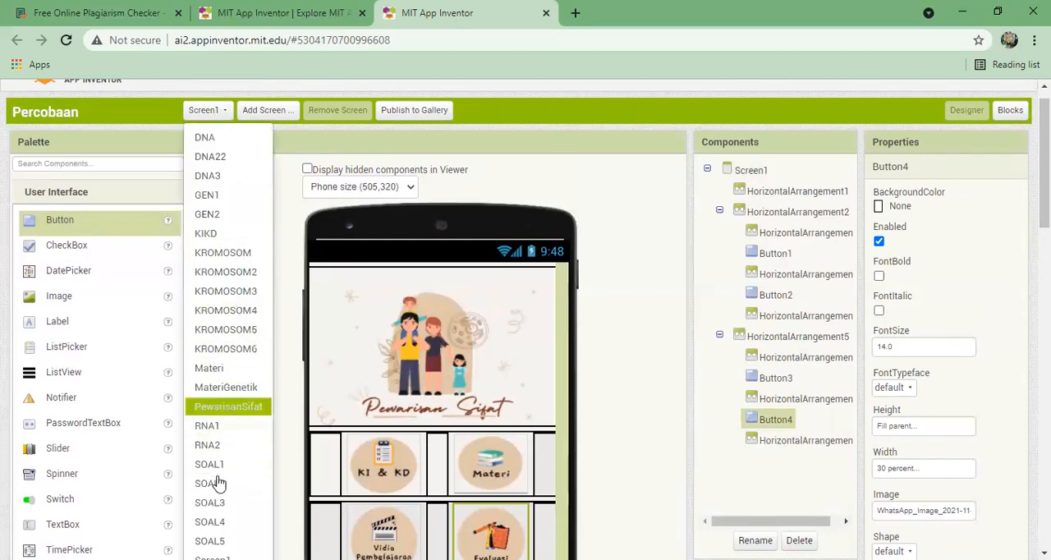
key("Down")
key("Down")
key("Down")
key("Down")
key("Down")
key("Down")
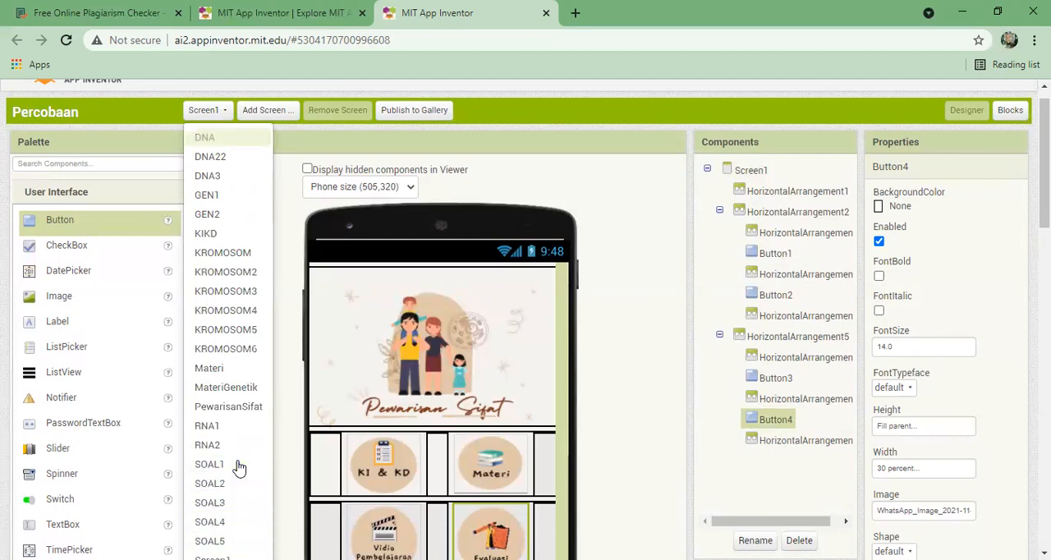
key("Down")
key("Down")
key("Down")
key("Down")
key("Down")
key("Down")
key("Down")
key("Down")
key("Down")
key("Down")
key("Down")
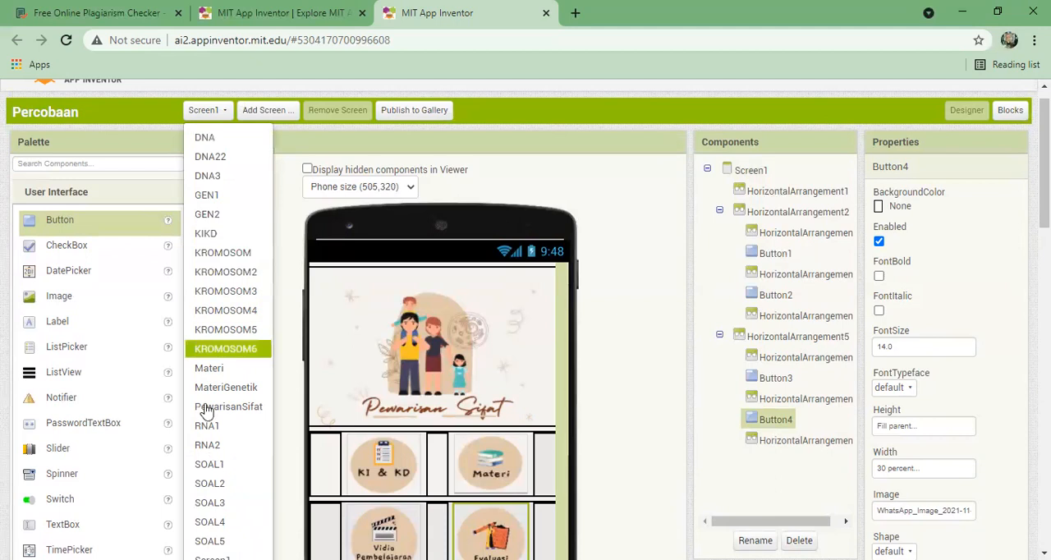
left_click(206, 368)
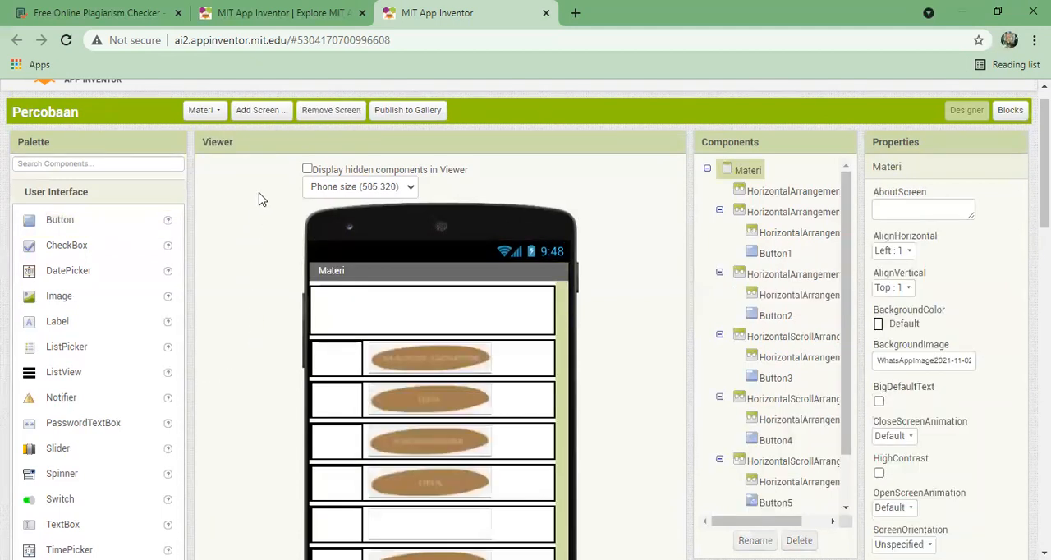
- Switch to the KIKD screen and examine its Kompetensi Inti and Kompetensi Dasar content
left_click(217, 110)
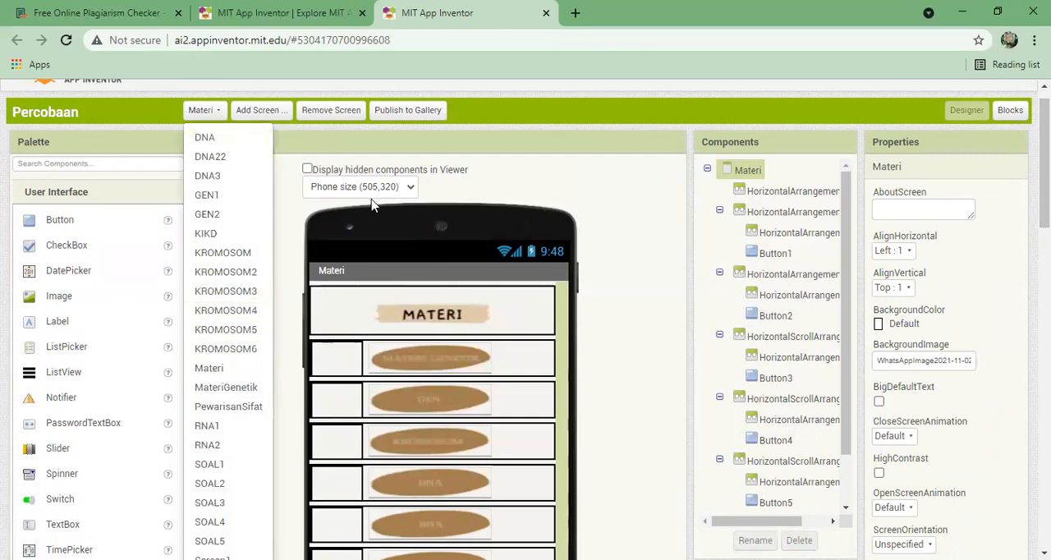
left_click(218, 233)
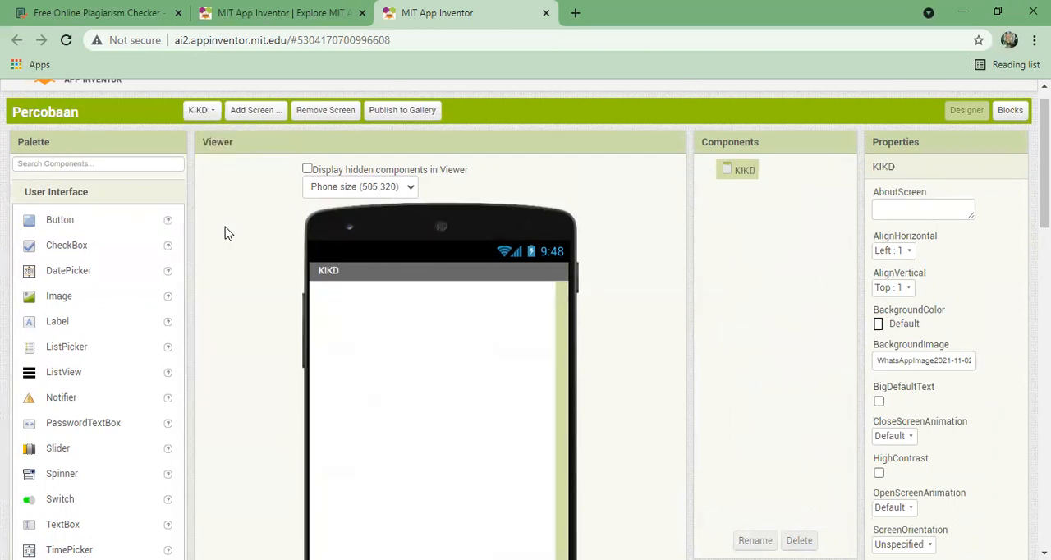
left_click_drag(1043, 190, 1043, 227)
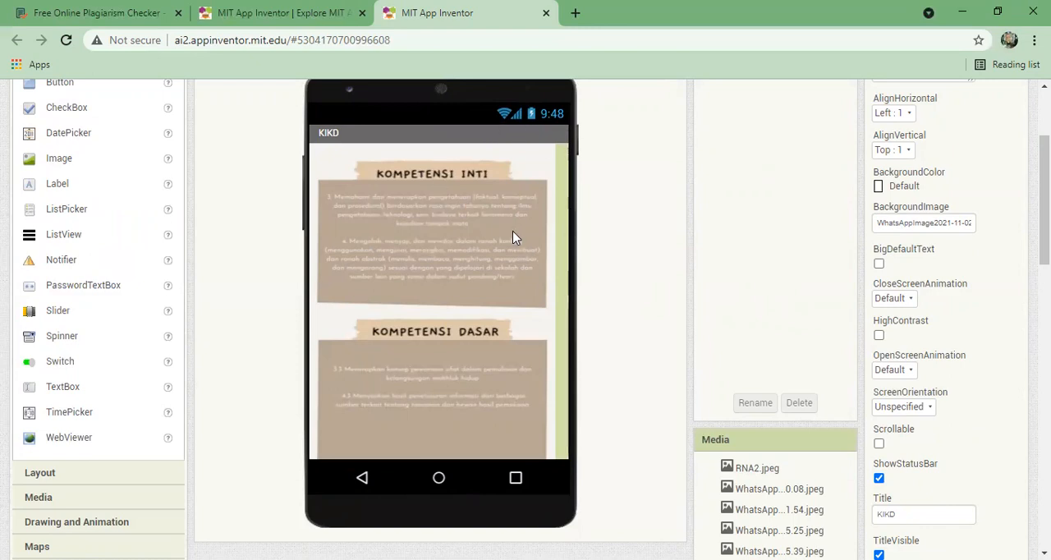
left_click_drag(1044, 195, 1044, 148)
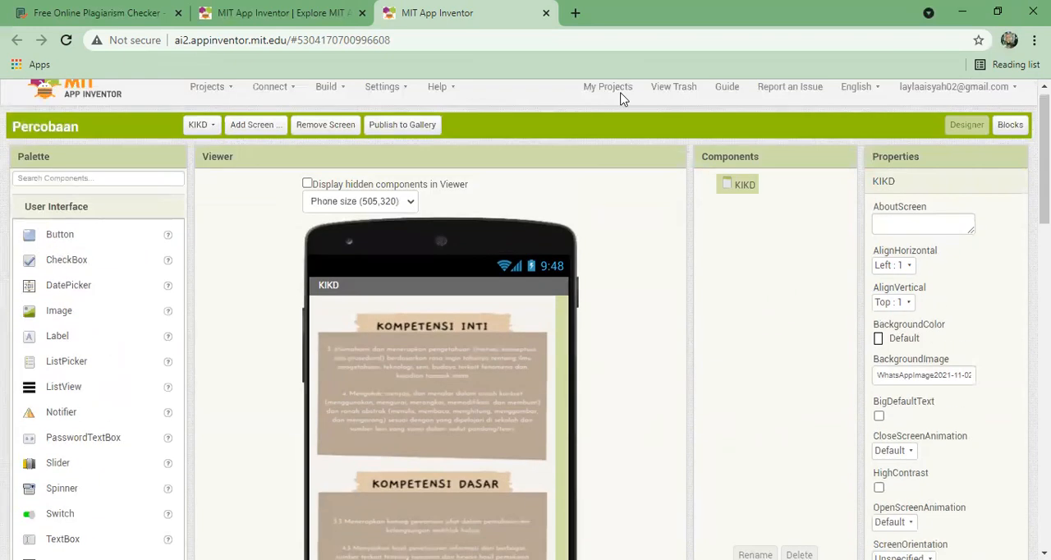
- View the file choices for the KIKD screen's background image without changing the selection
left_click(212, 125)
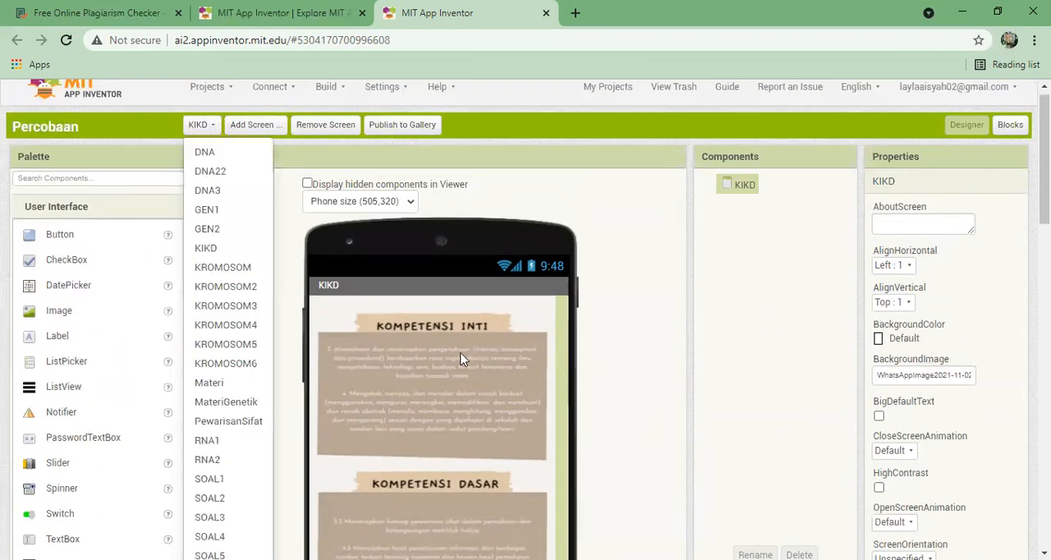
left_click(563, 373)
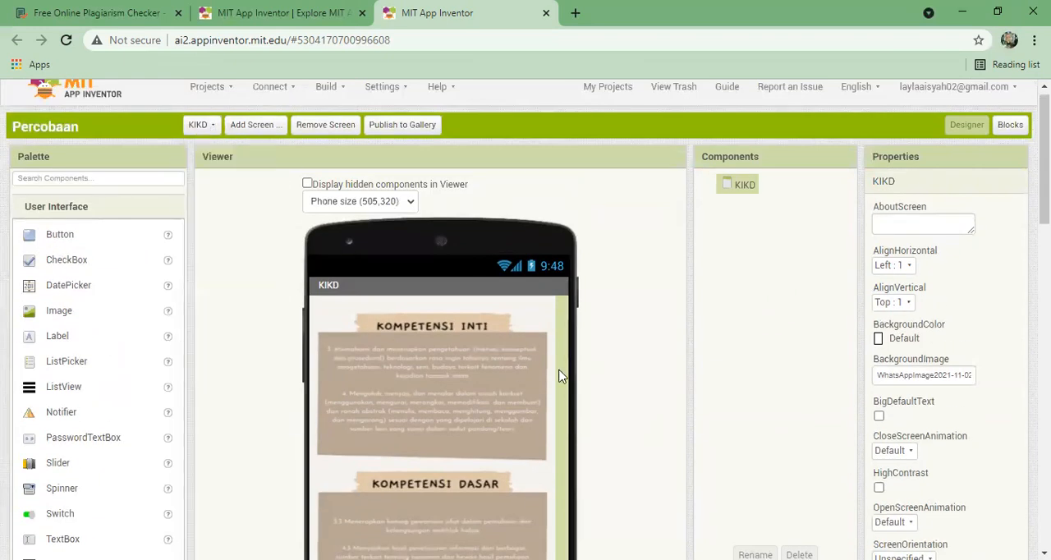
left_click(900, 374)
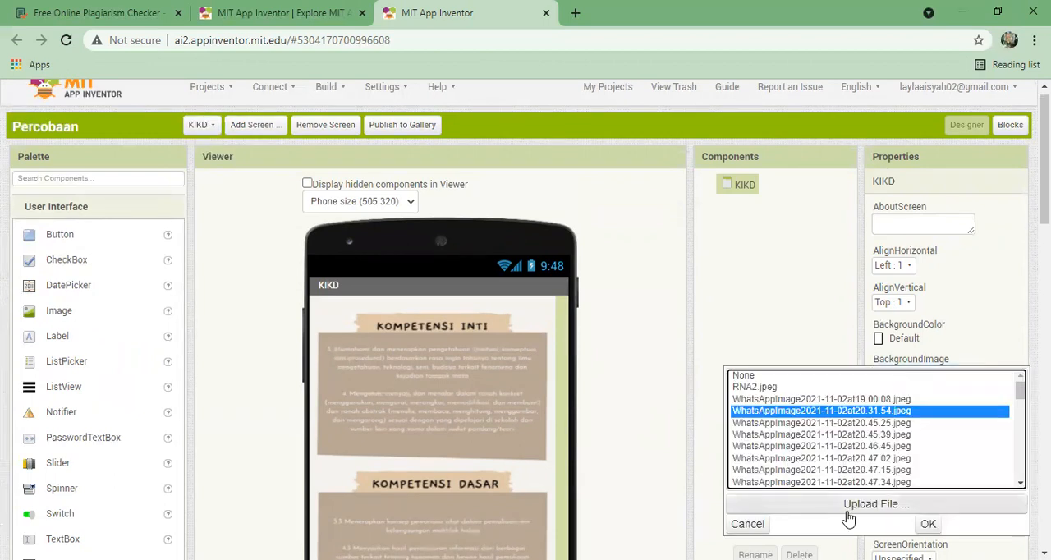
left_click(710, 363)
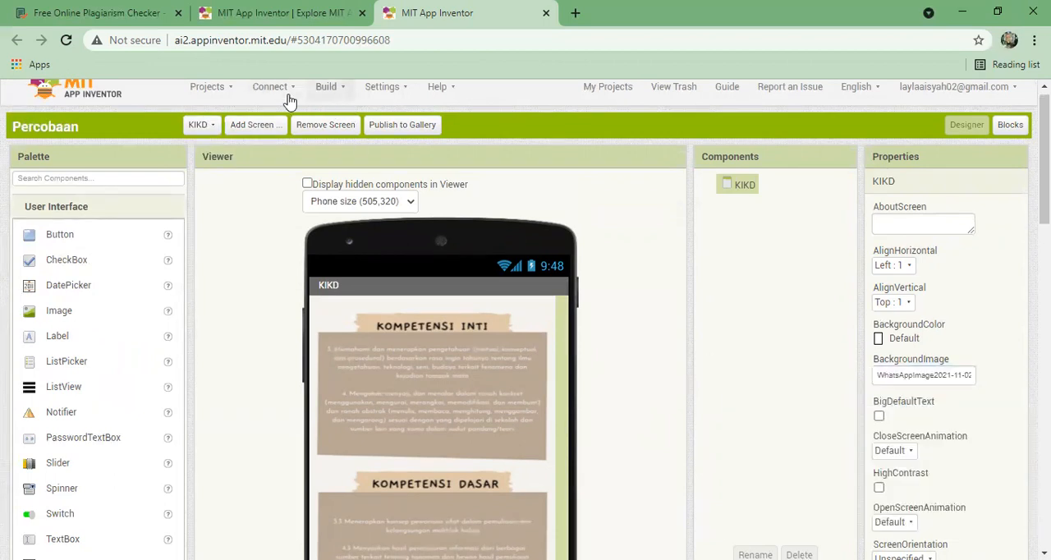
- Switch to the Materi screen and view its header and rows of topic buttons
left_click(203, 130)
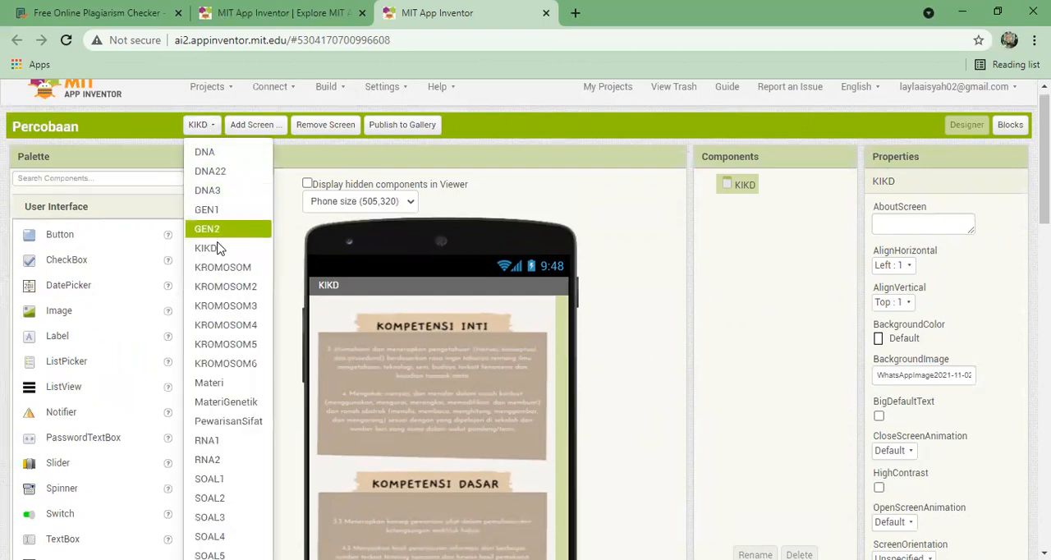
left_click(220, 388)
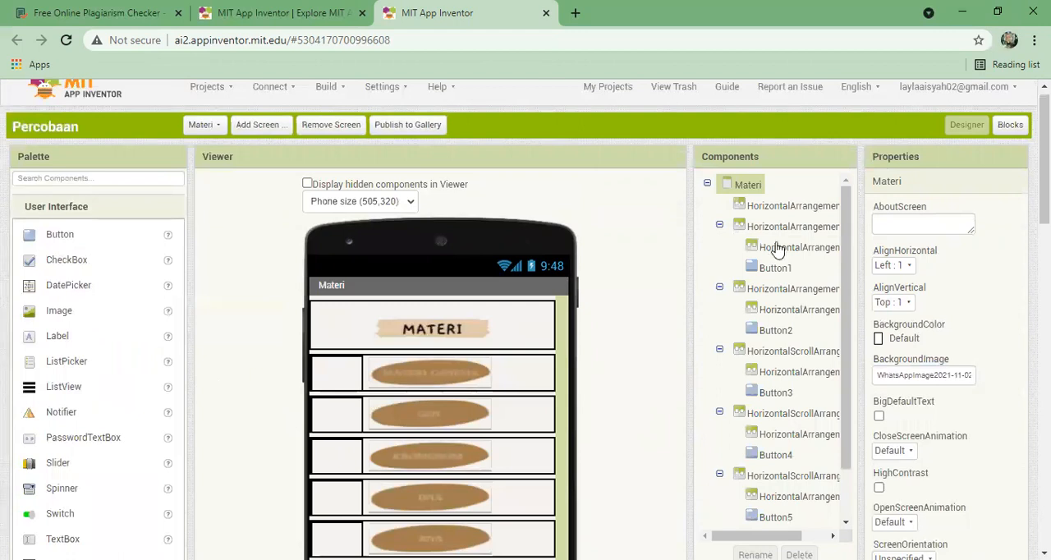
scroll(1044, 164, "down", 1)
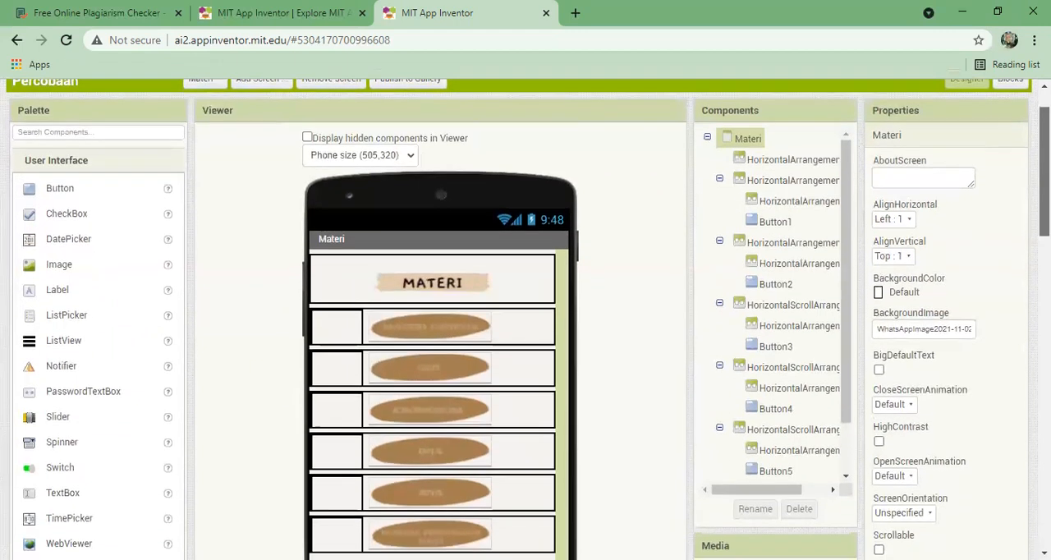
scroll(310, 241, "down", 1)
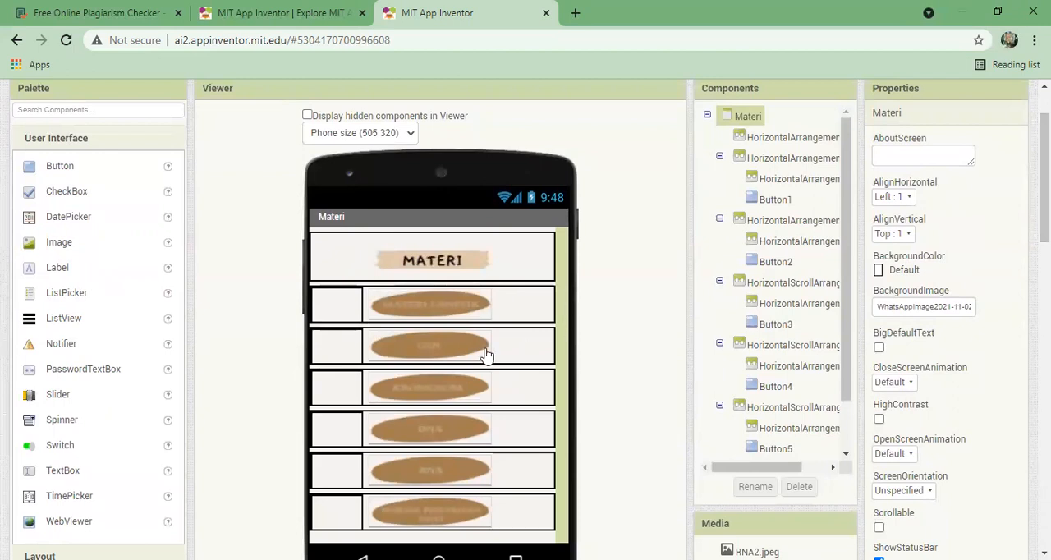
- Examine the Materi screen's topic buttons up close, from Materi Genetik, Gen and Kromosom down to the last row
scroll(487, 355, "up", 5)
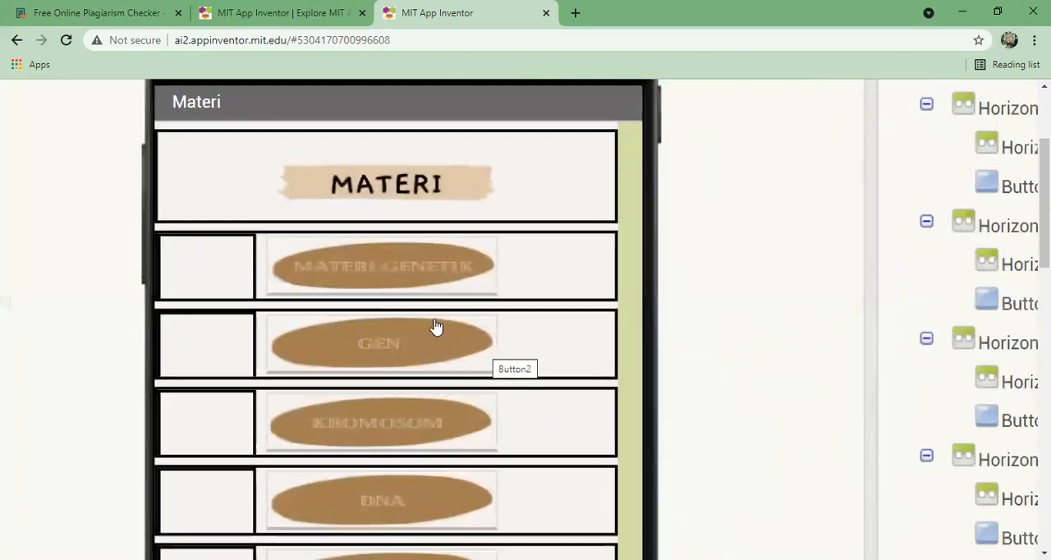
scroll(436, 326, "up", 2)
scroll(436, 327, "up", 2)
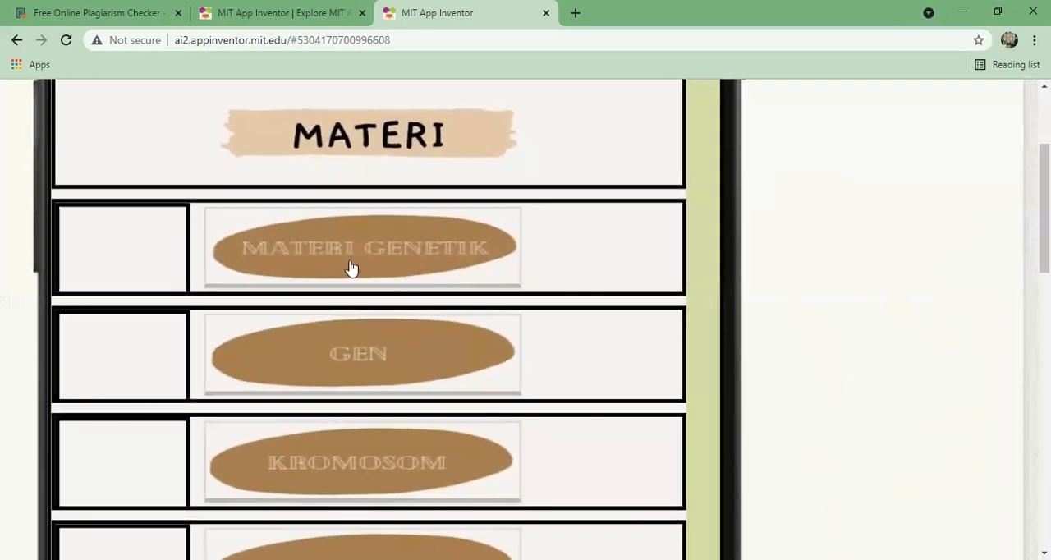
scroll(583, 205, "down", 3)
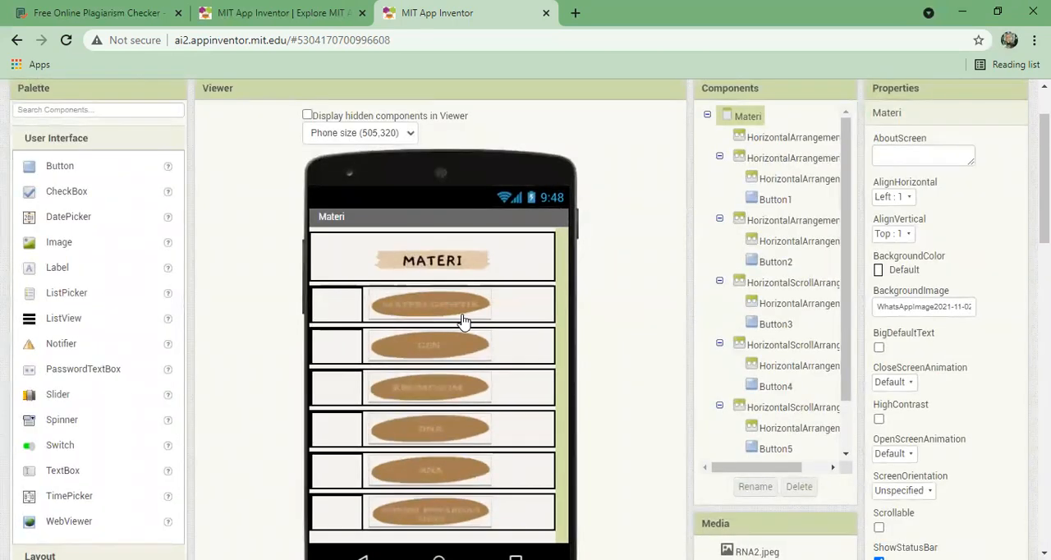
scroll(463, 321, "up", 2)
scroll(462, 320, "up", 3)
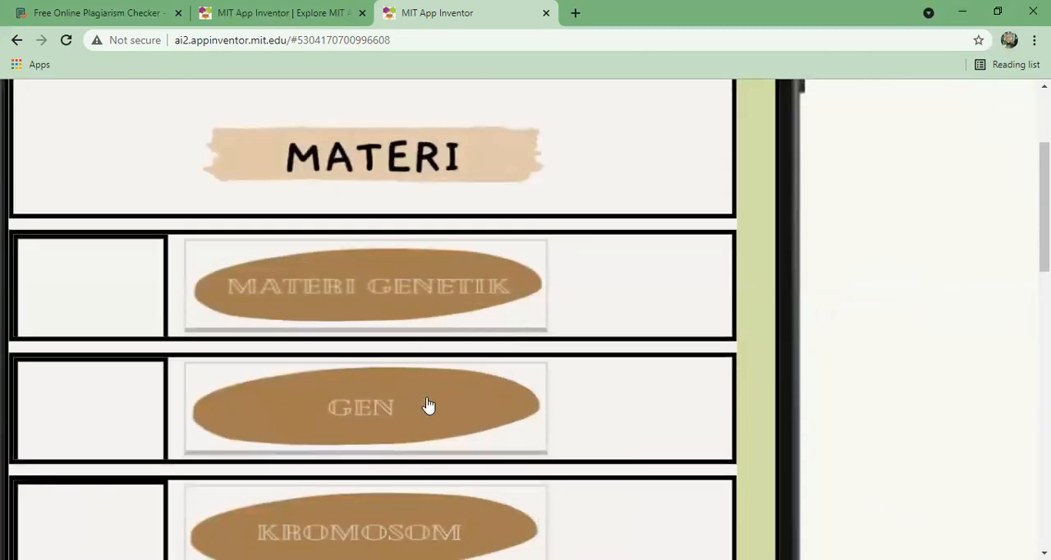
scroll(428, 405, "down", 1)
scroll(428, 406, "down", 2)
scroll(739, 417, "down", 1)
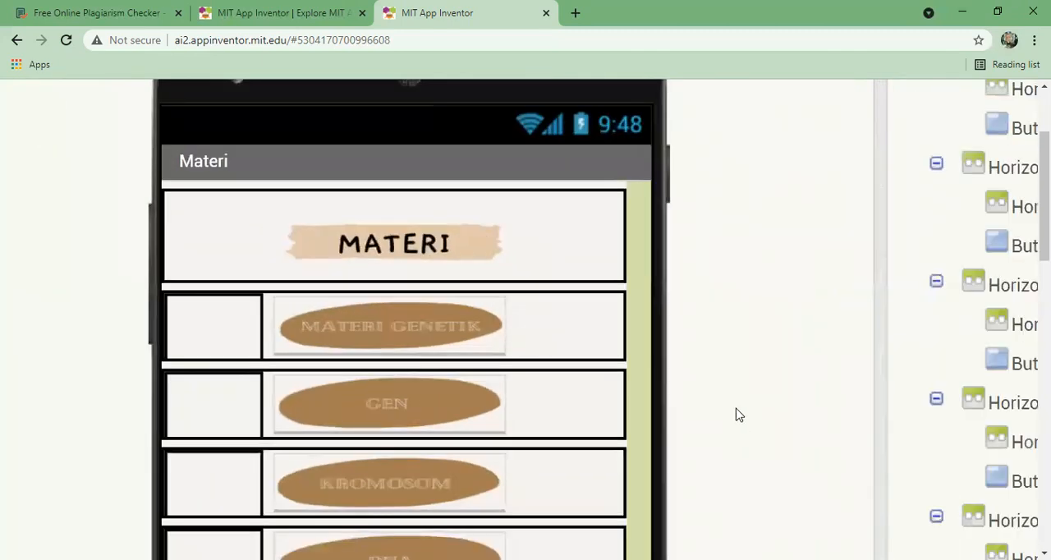
scroll(708, 241, "down", 3)
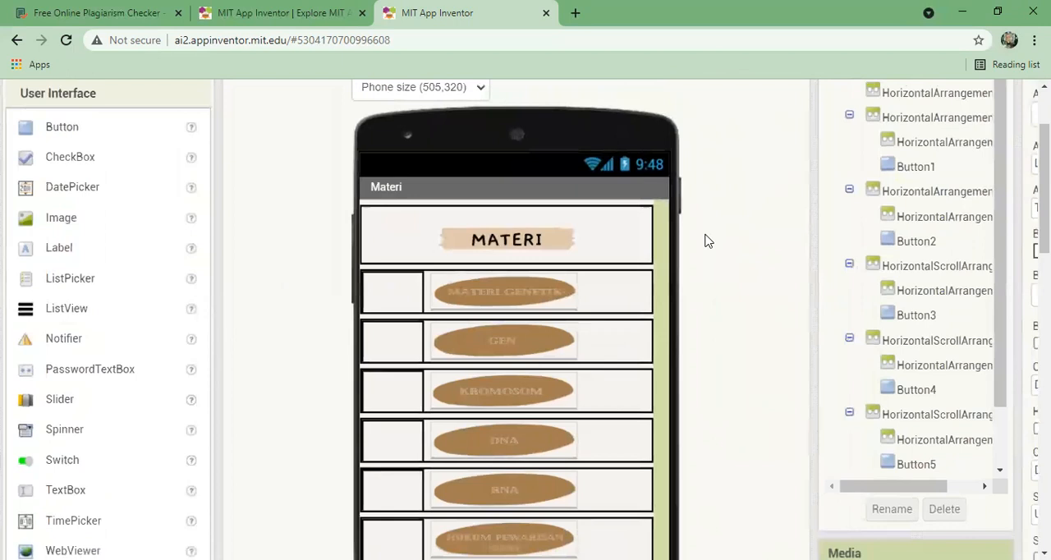
scroll(707, 241, "down", 2)
scroll(708, 240, "up", 1)
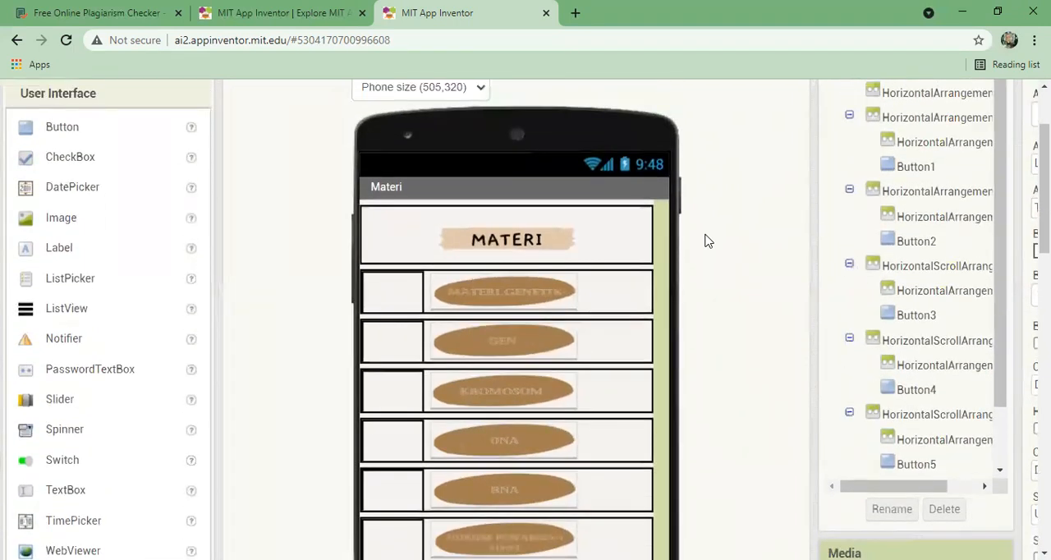
scroll(708, 241, "down", 1)
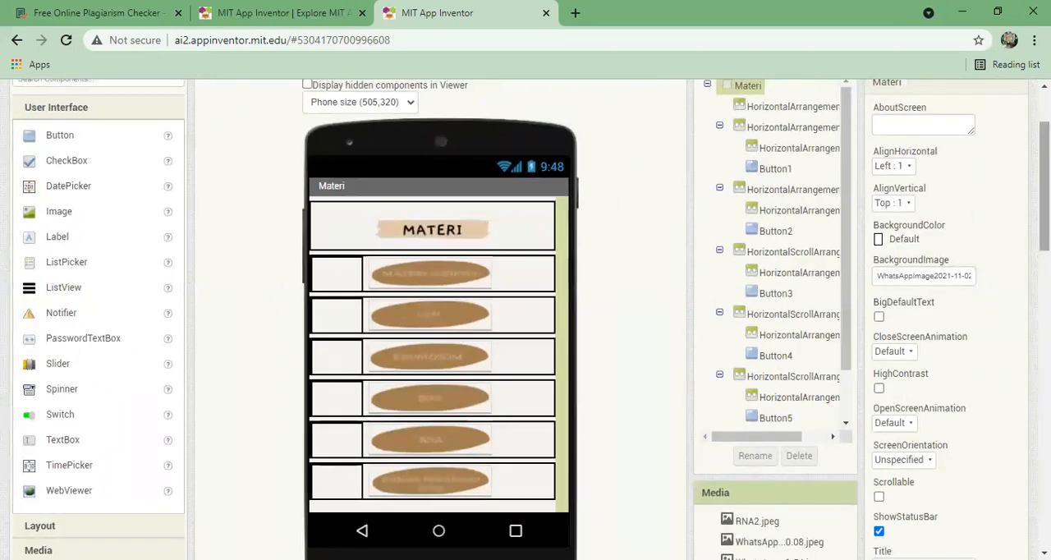
- Show the Layout components and inspect the properties of the Materi header arrangement and the first two topic-row arrangements
scroll(1044, 181, "up", 1)
scroll(574, 289, "down", 1)
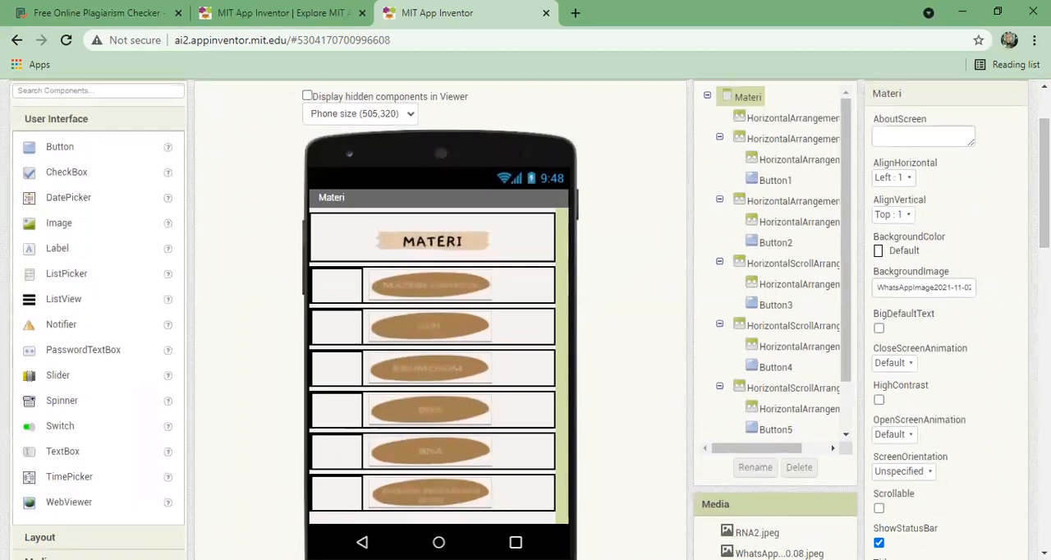
left_click(82, 537)
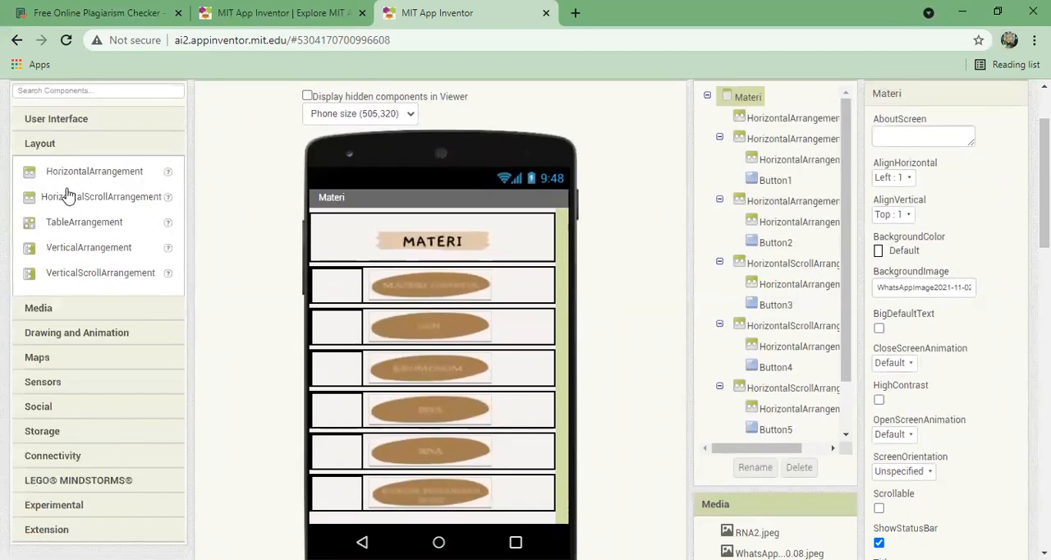
left_click(378, 239)
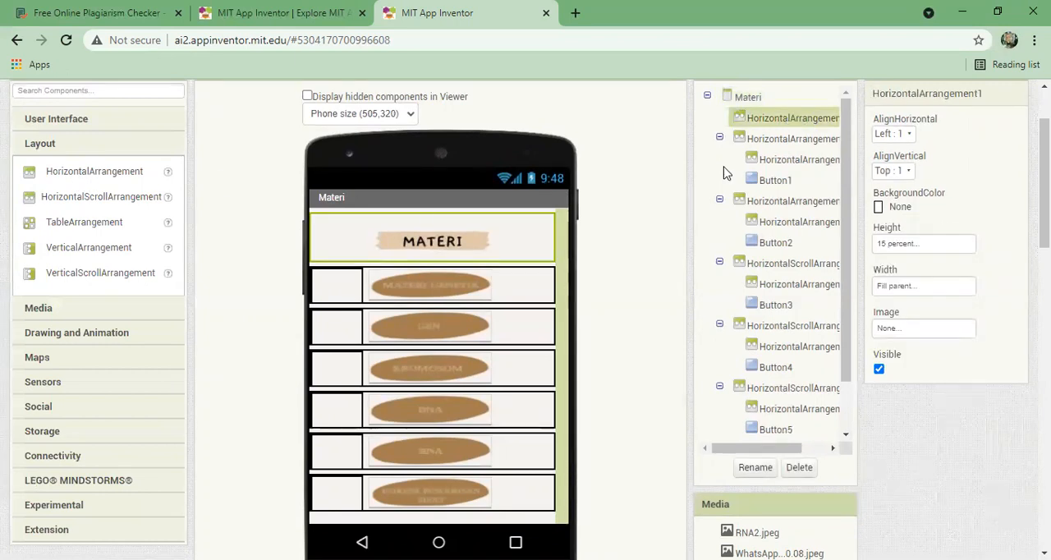
left_click(519, 300)
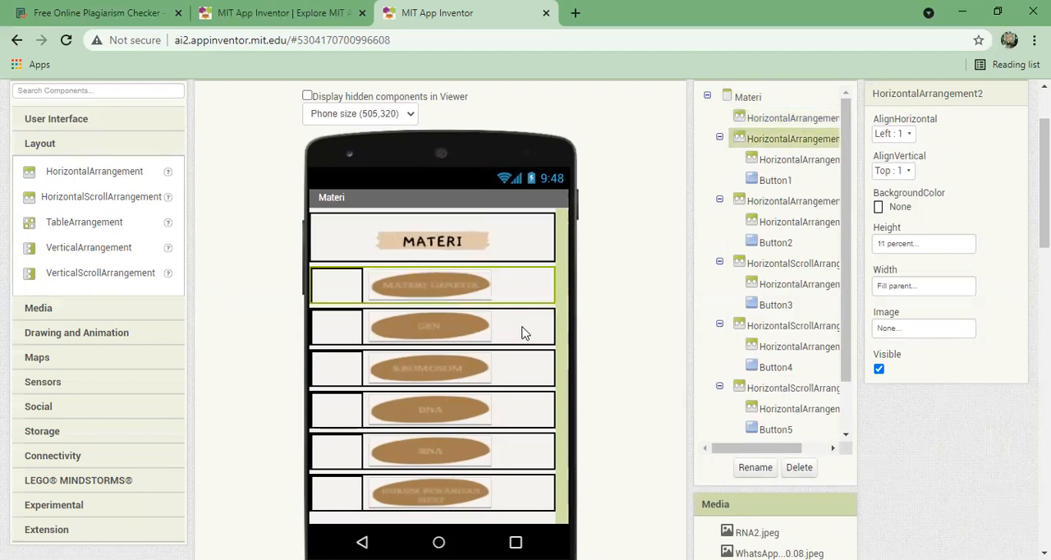
left_click(525, 333)
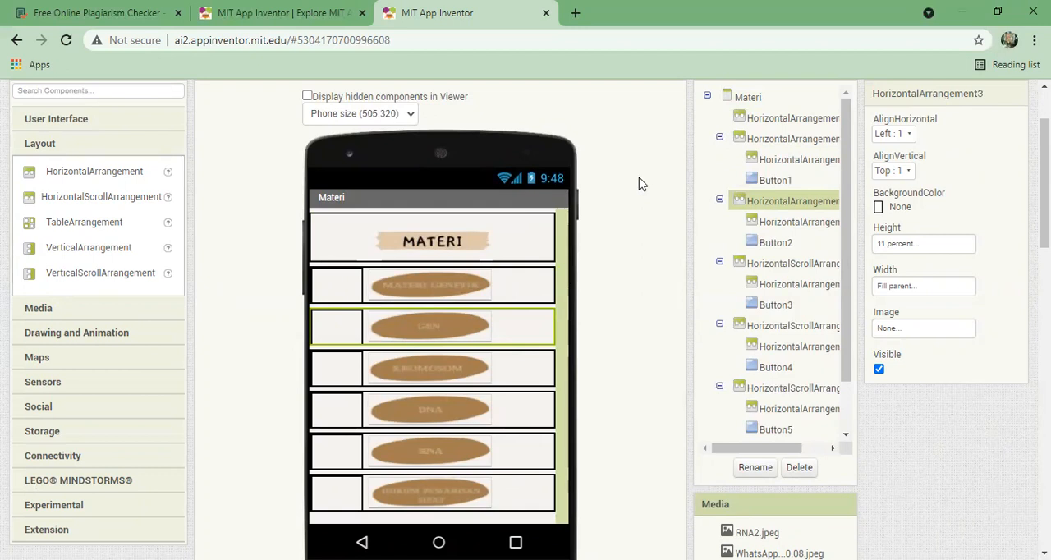
- Show the User Interface components and inspect the Materi screen's topic buttons, from Materi Genetik down to Hukum Pewarisan Sifat
left_click(435, 299)
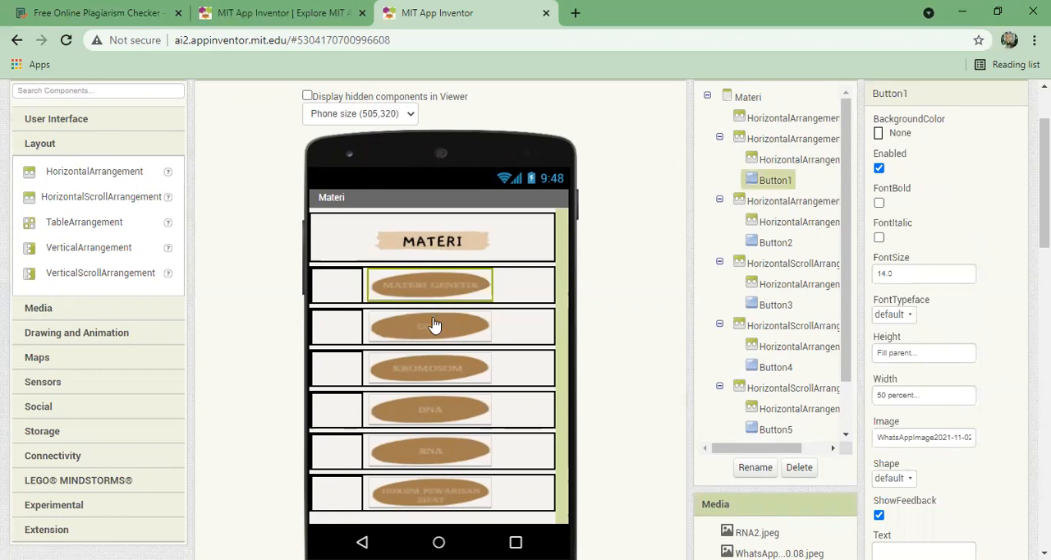
left_click(432, 325)
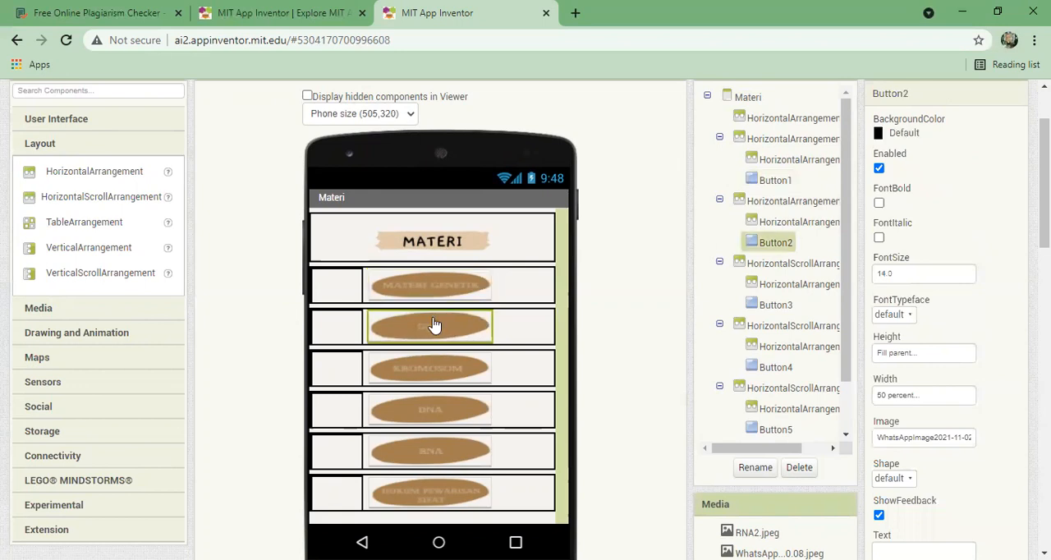
left_click(93, 122)
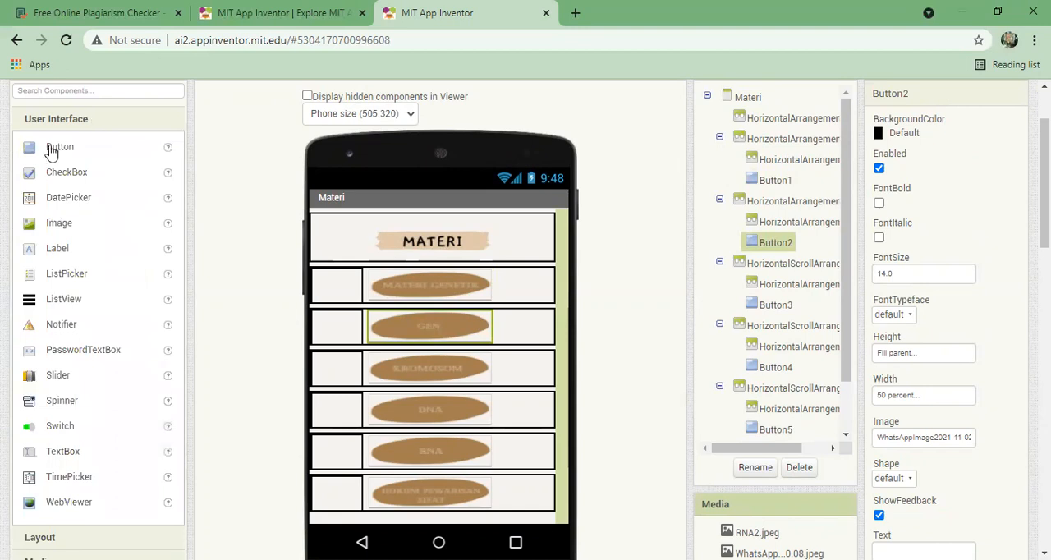
left_click(417, 289)
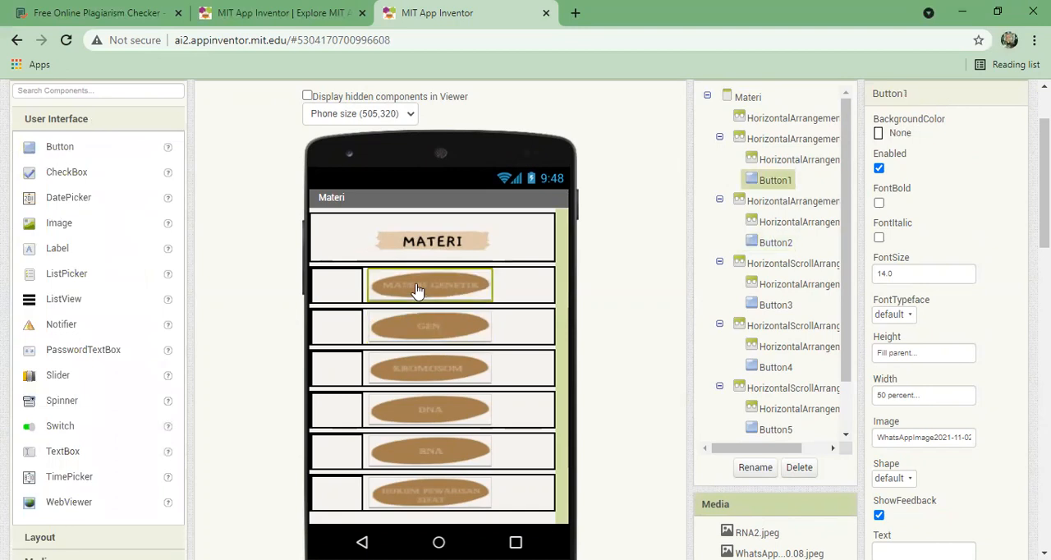
left_click(427, 328)
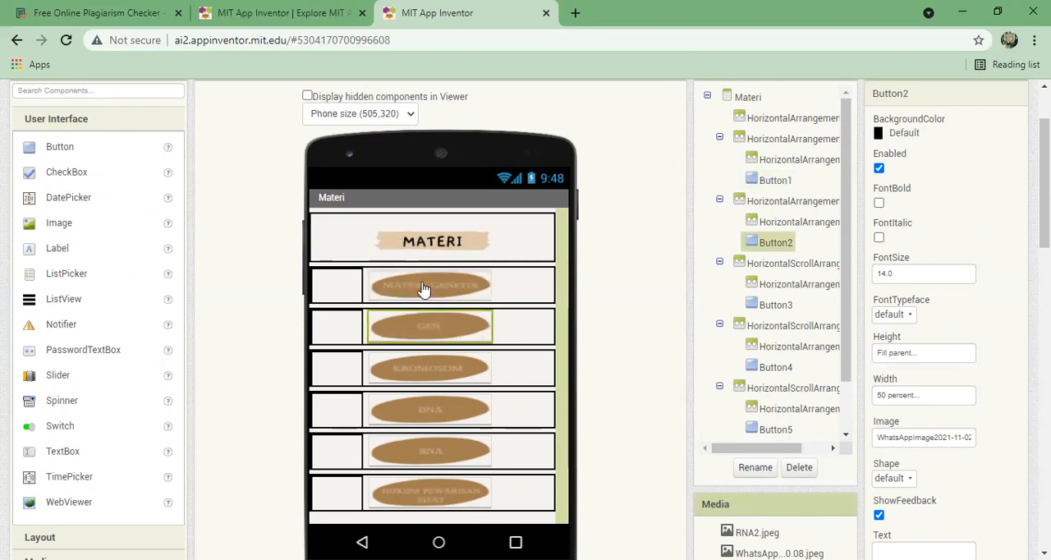
left_click(423, 289)
left_click(427, 328)
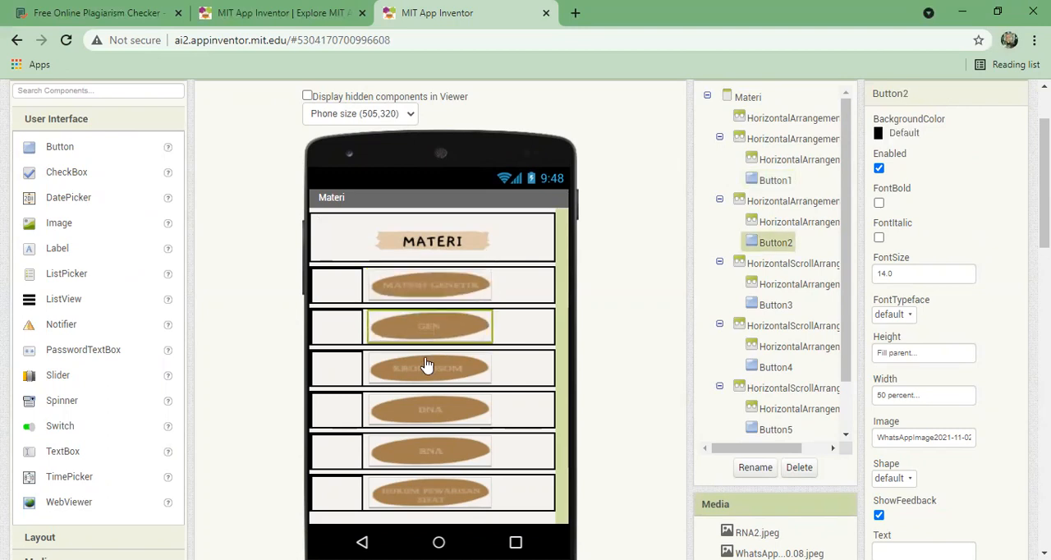
left_click(425, 369)
left_click(422, 415)
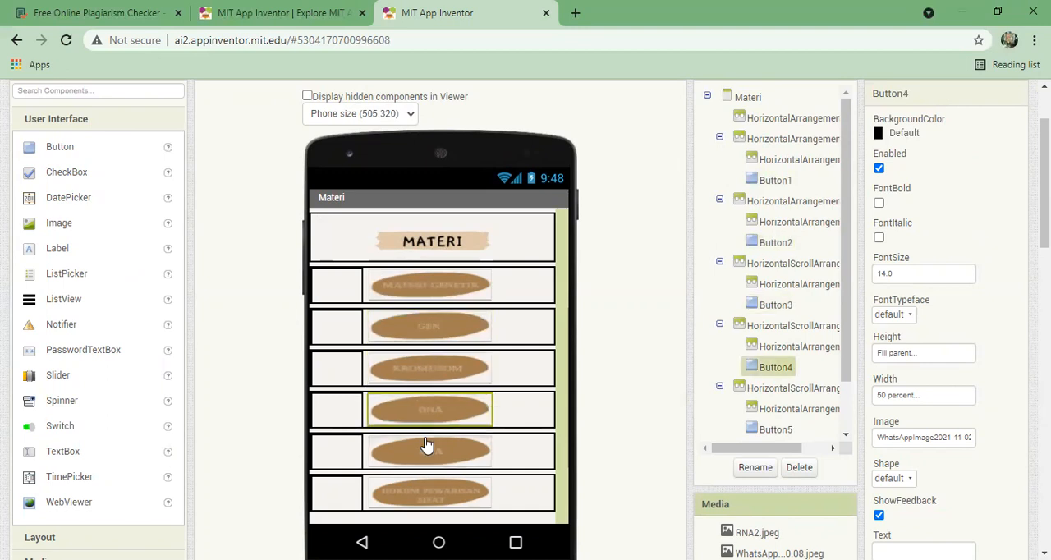
left_click(426, 448)
left_click(433, 491)
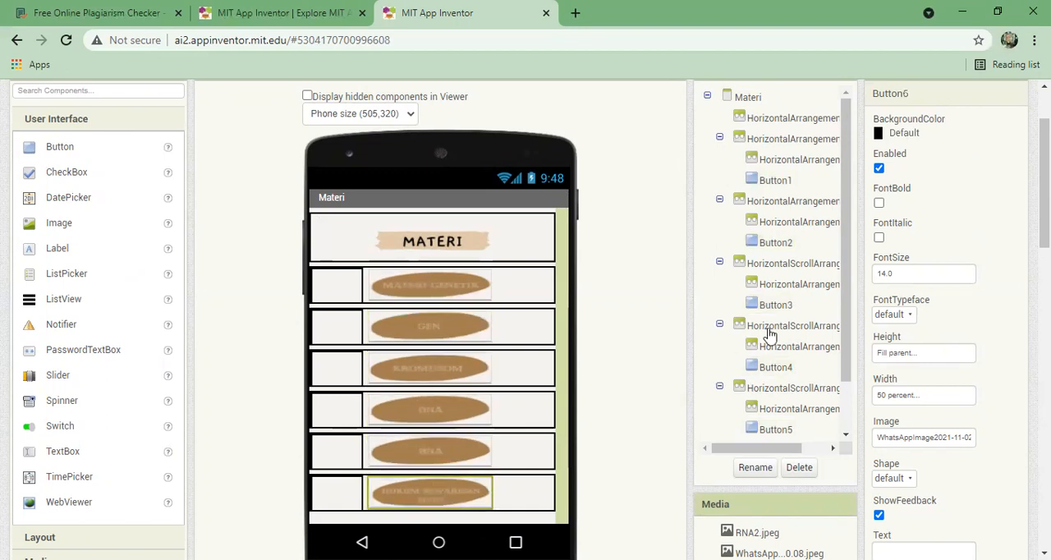
- Switch to the DNA screen and read its explanatory text up close
left_click_drag(1044, 205, 1044, 176)
left_click(204, 137)
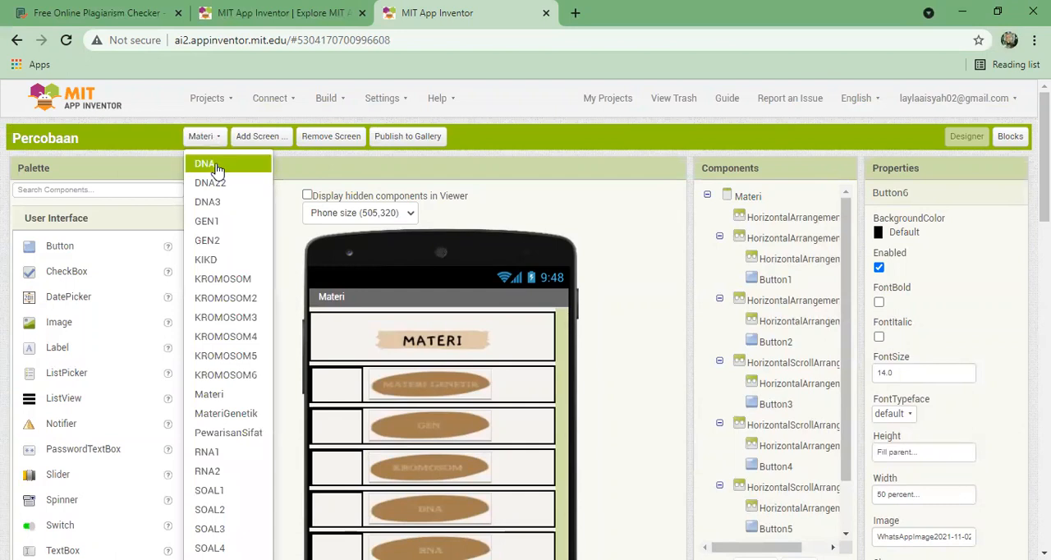
left_click(206, 165)
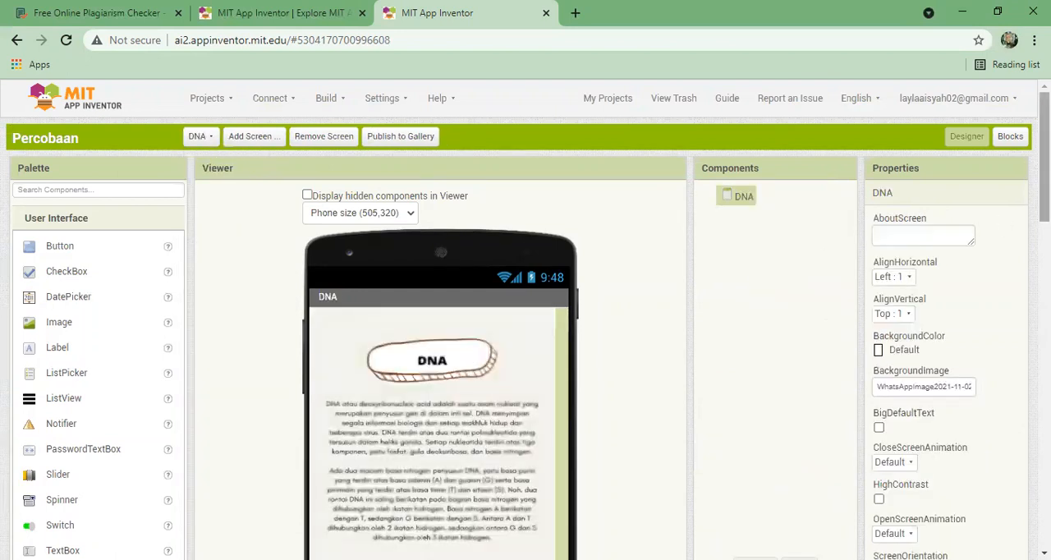
scroll(575, 246, "down", 2)
scroll(467, 242, "up", 4)
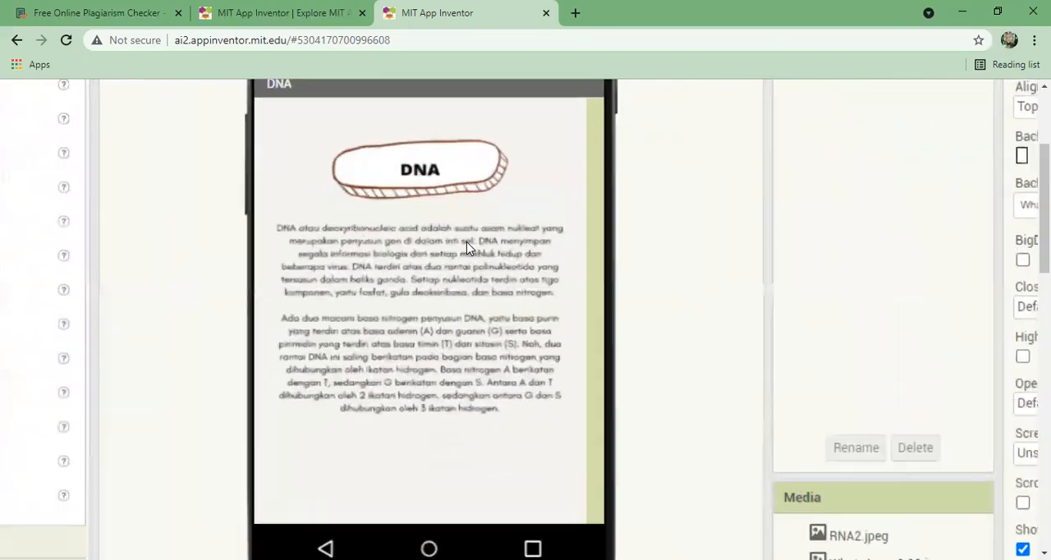
scroll(467, 243, "up", 4)
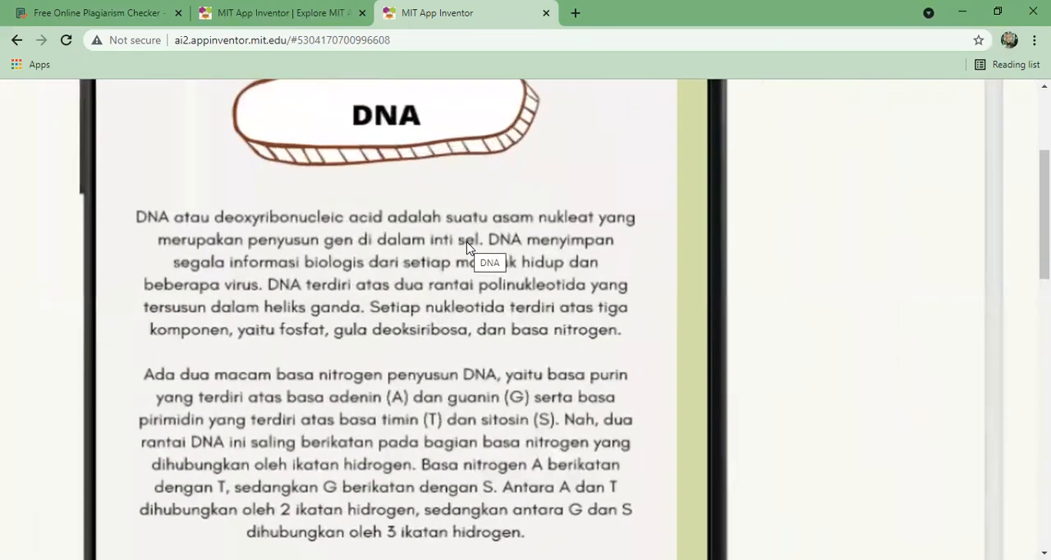
scroll(467, 243, "down", 5)
scroll(467, 243, "down", 3)
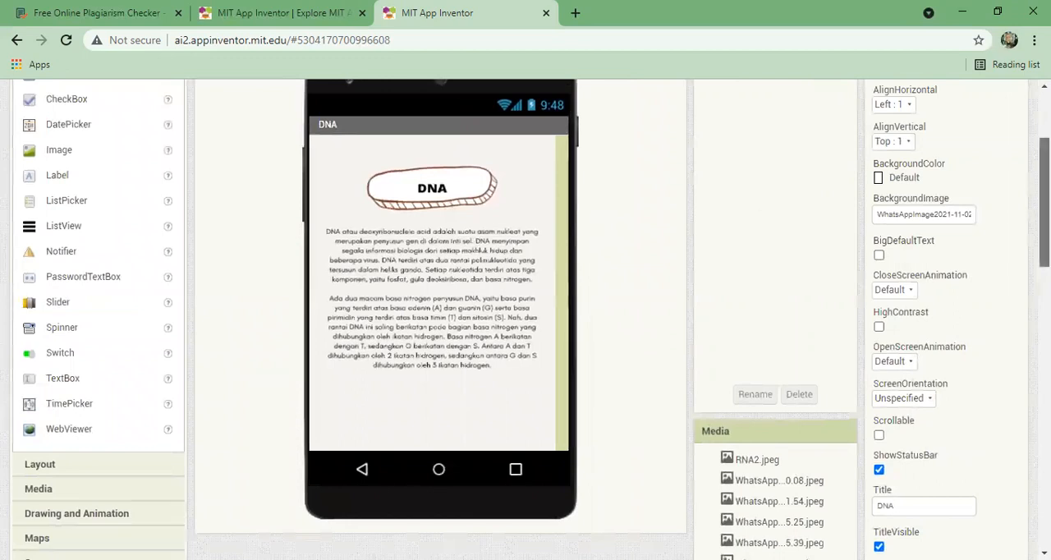
scroll(681, 217, "up", 1)
scroll(531, 319, "up", 1)
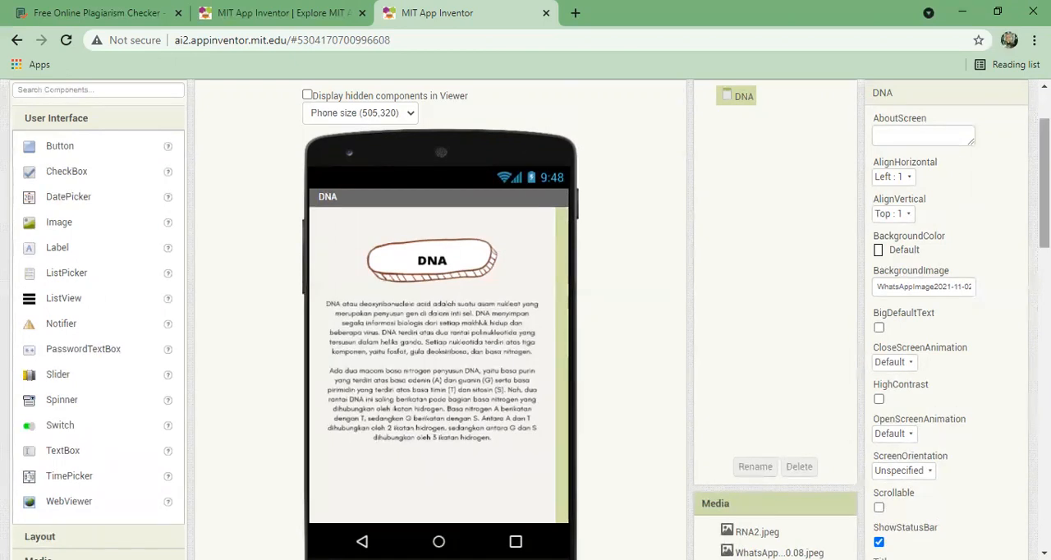
scroll(411, 113, "up", 2)
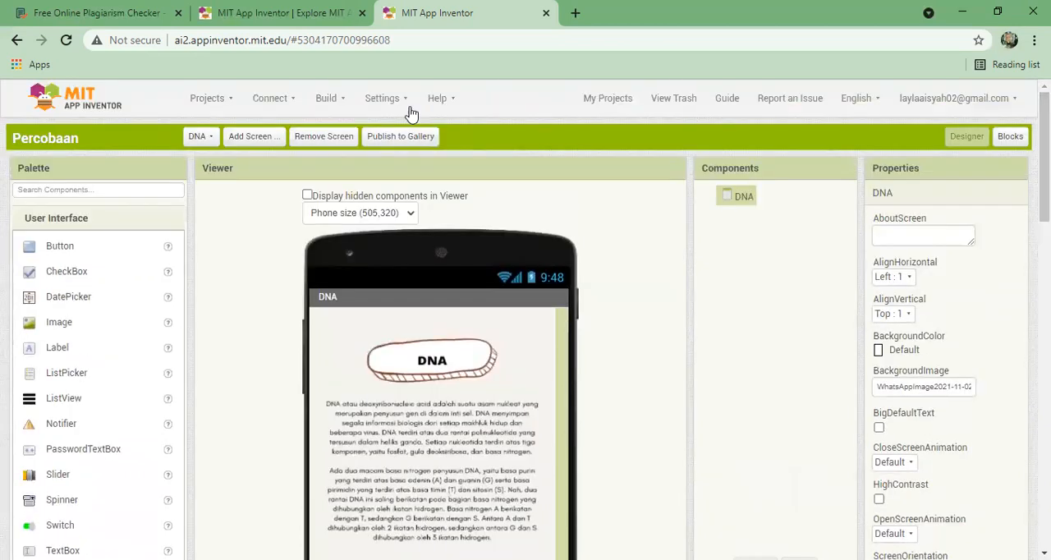
- View the PewarisanSifat, RNA2 and KROMOSOM2 screens one after another
left_click(199, 136)
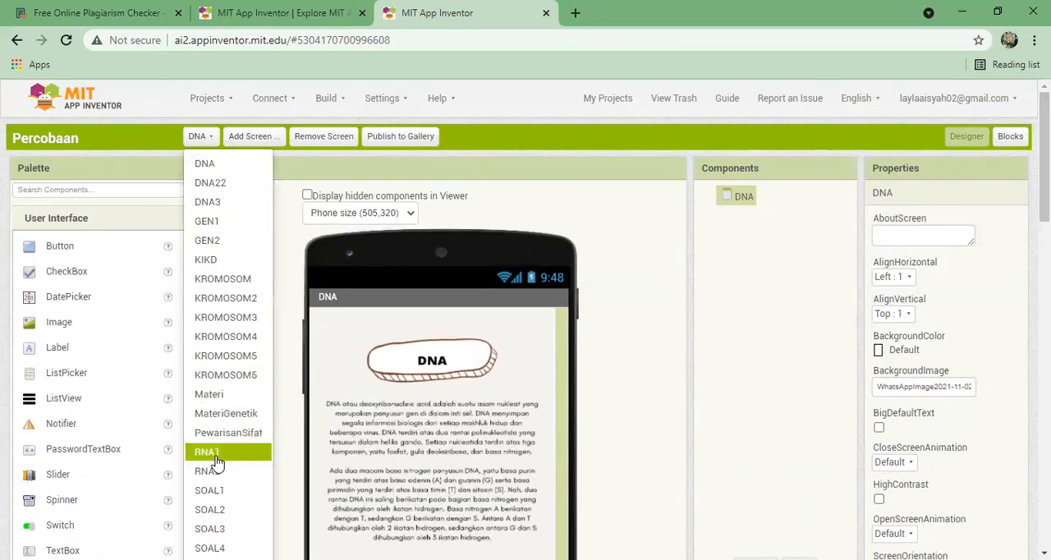
left_click(234, 434)
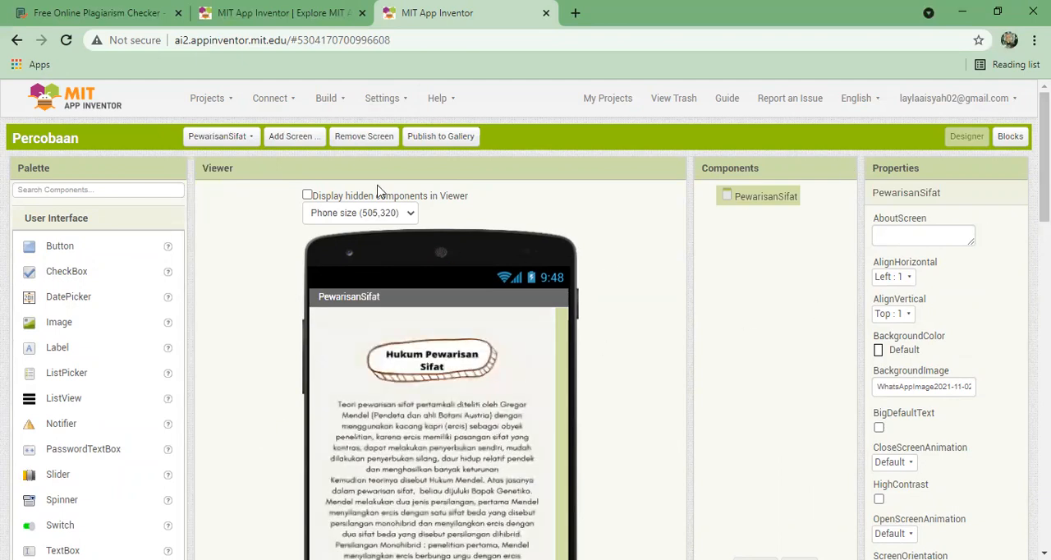
left_click(215, 137)
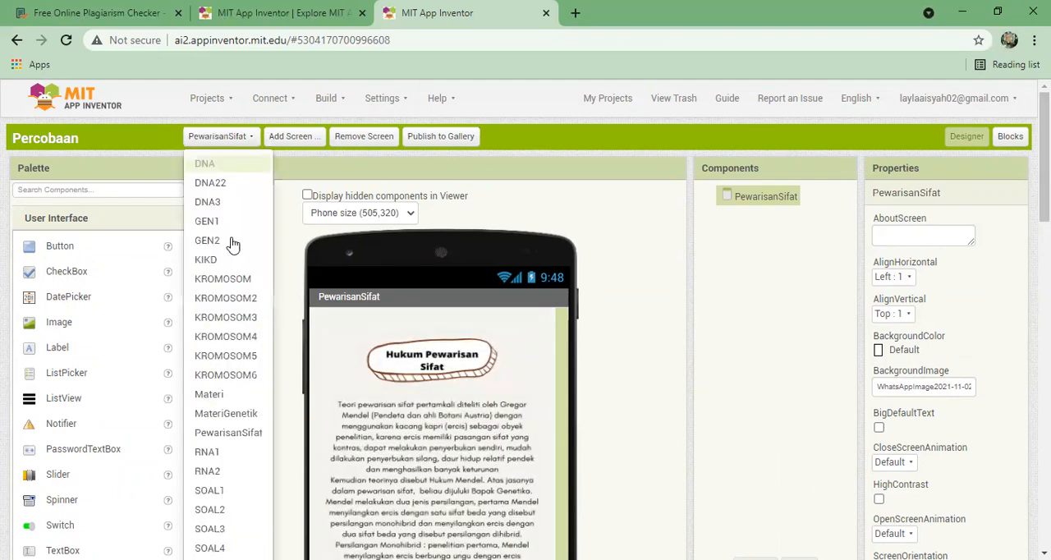
left_click(251, 470)
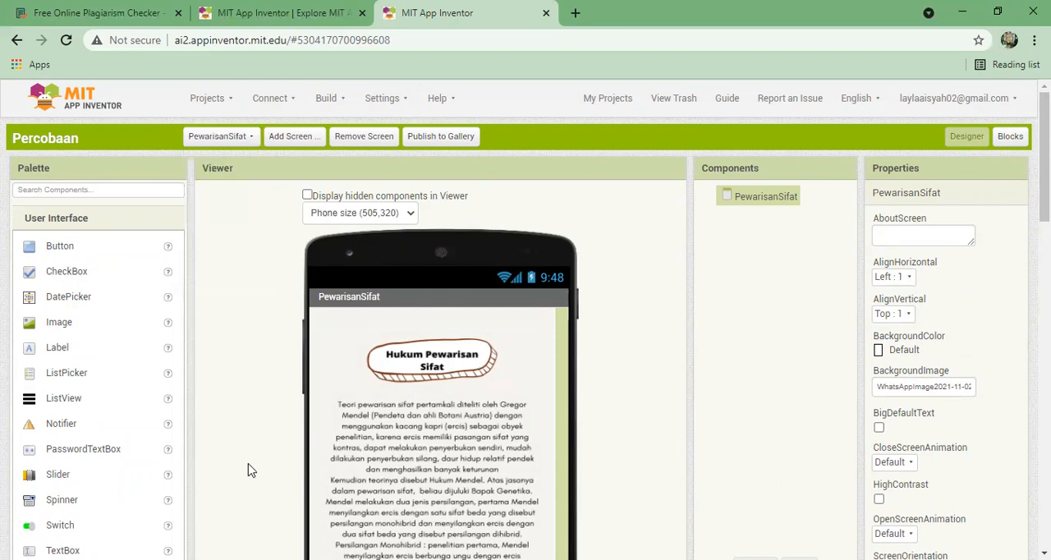
left_click(206, 136)
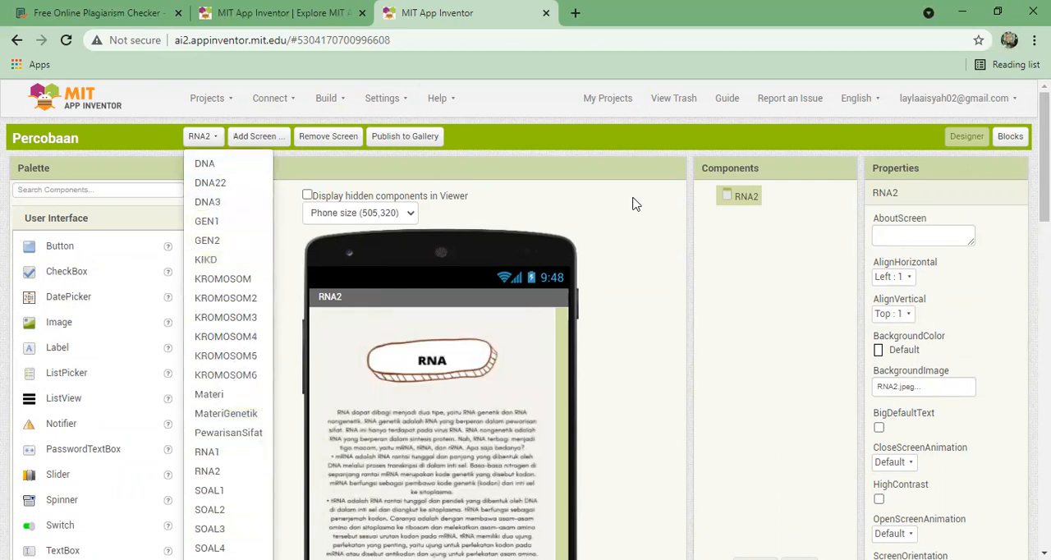
left_click(233, 300)
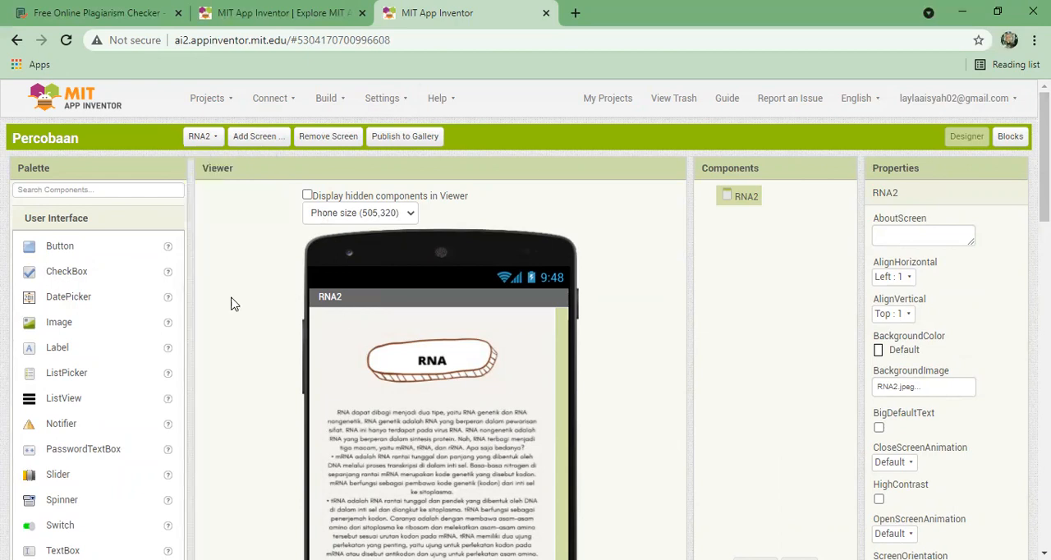
- Return to the main menu on Screen1
left_click(233, 136)
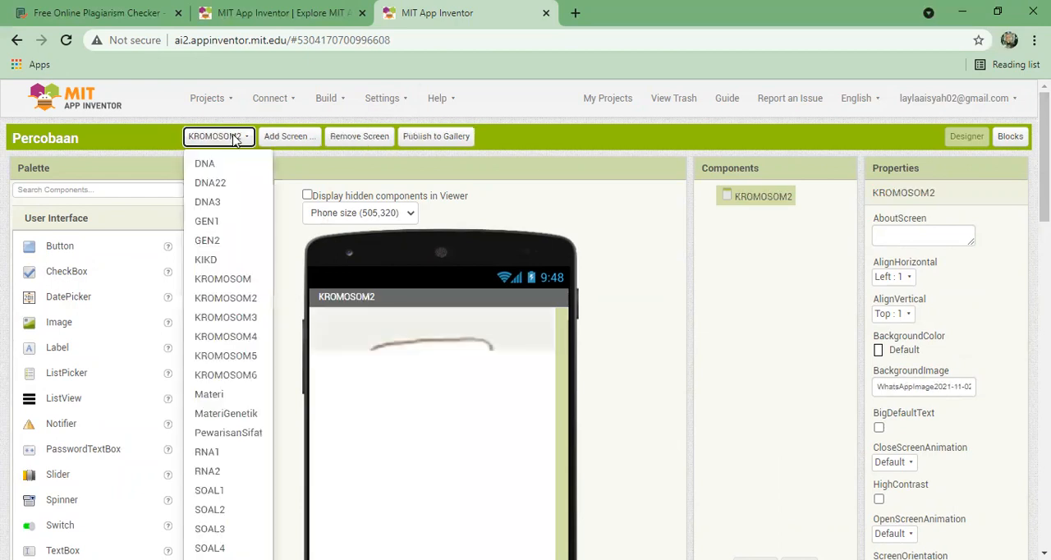
scroll(234, 141, "down", 1)
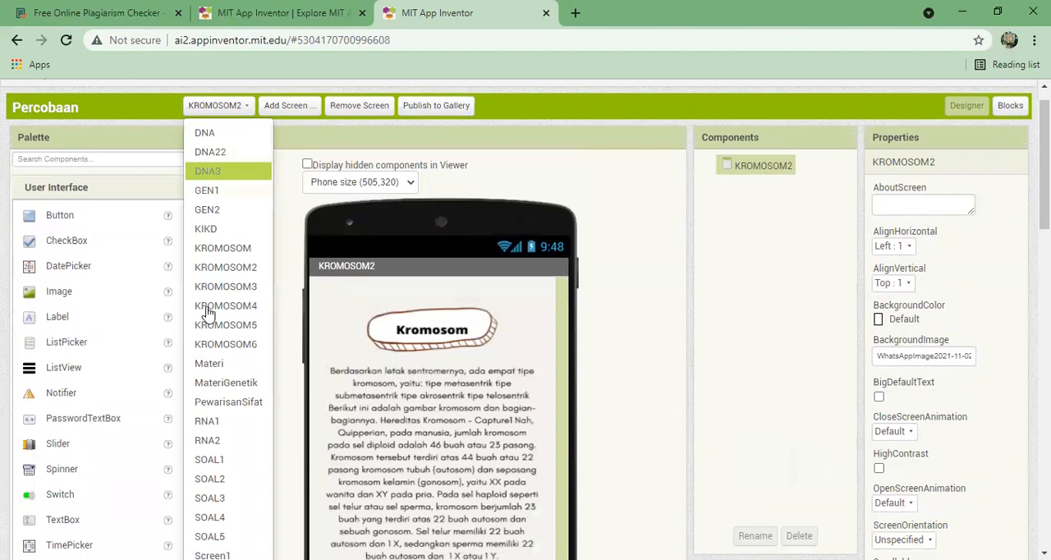
left_click(218, 555)
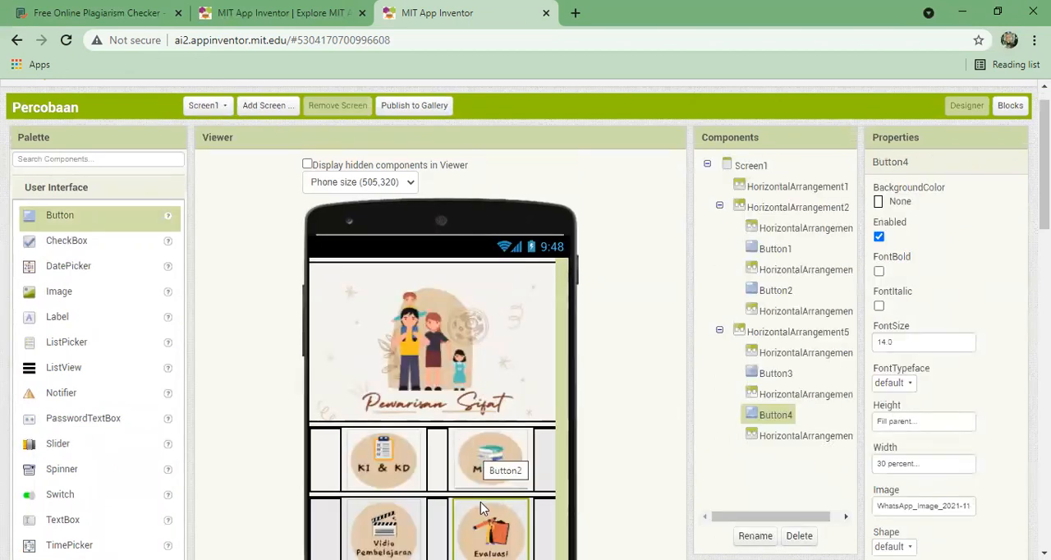
- Switch to the SOAL1 screen and inspect the properties of its question arrangement and the empty arrangement below it
left_click(215, 106)
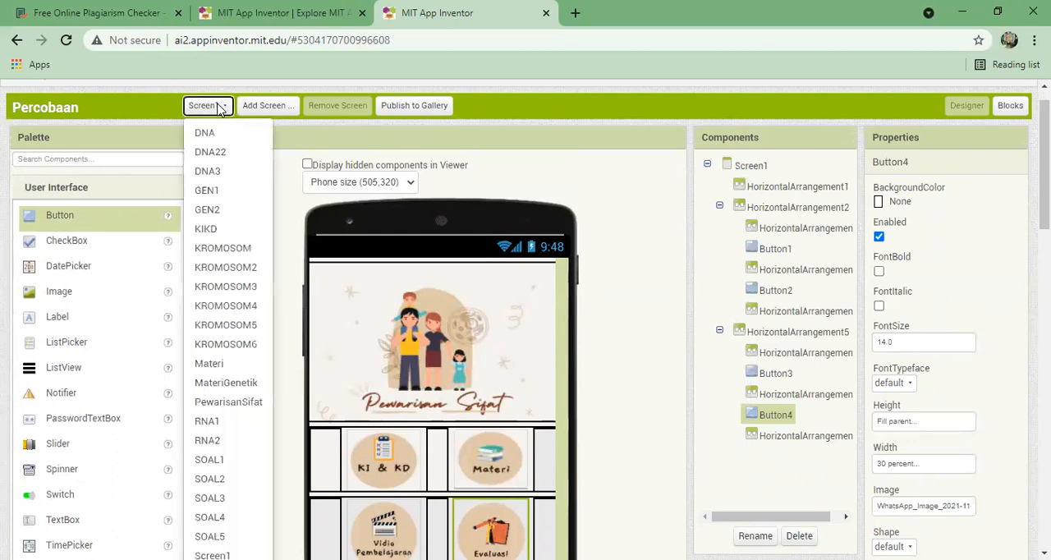
left_click(226, 461)
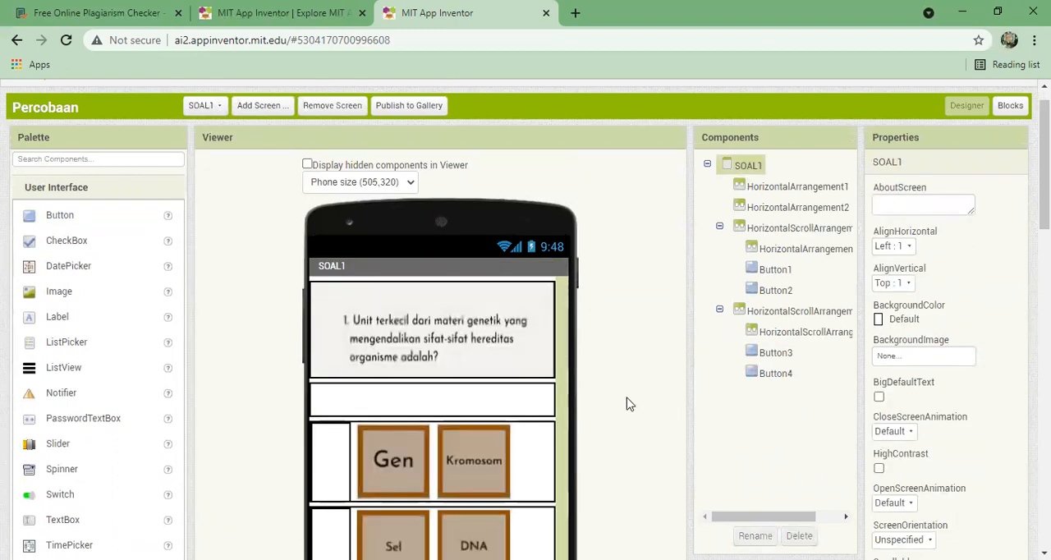
scroll(627, 401, "down", 1)
scroll(526, 320, "down", 1)
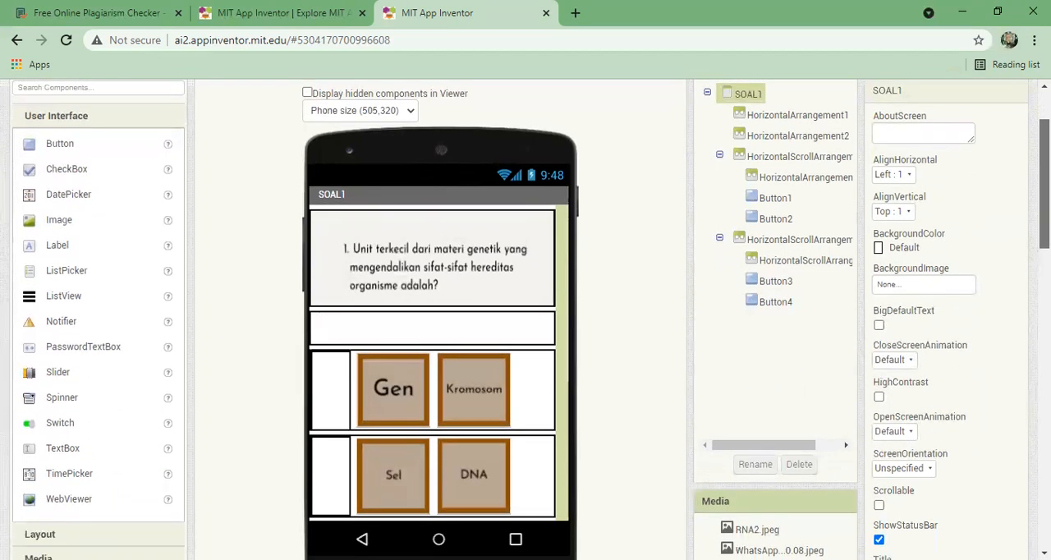
left_click_drag(1044, 184, 1044, 183)
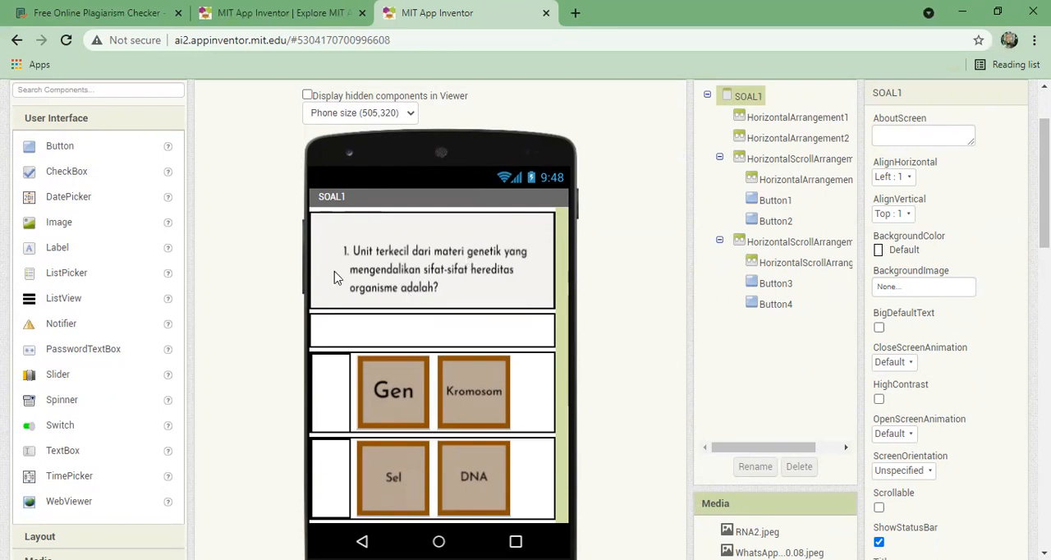
left_click(471, 257)
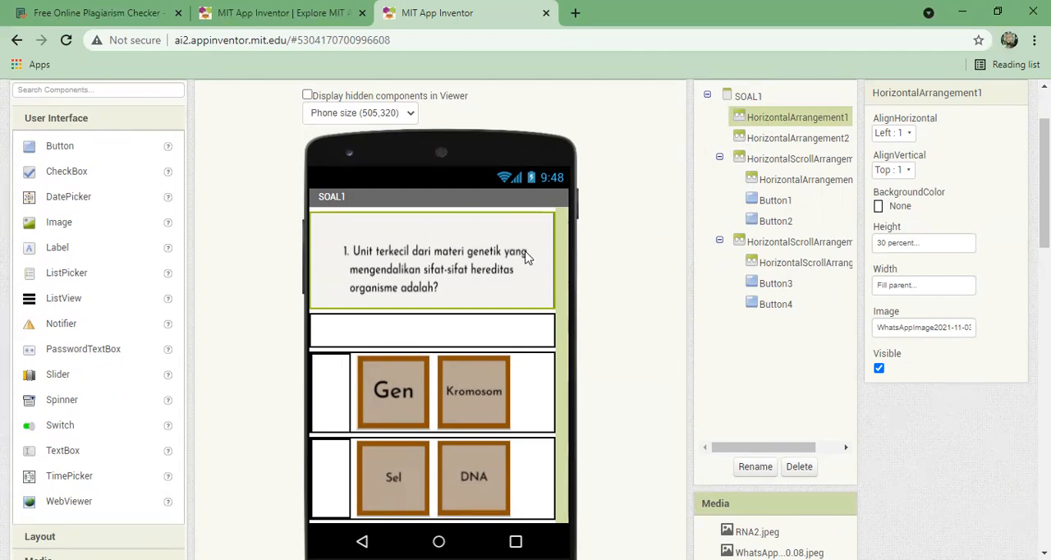
left_click(371, 334)
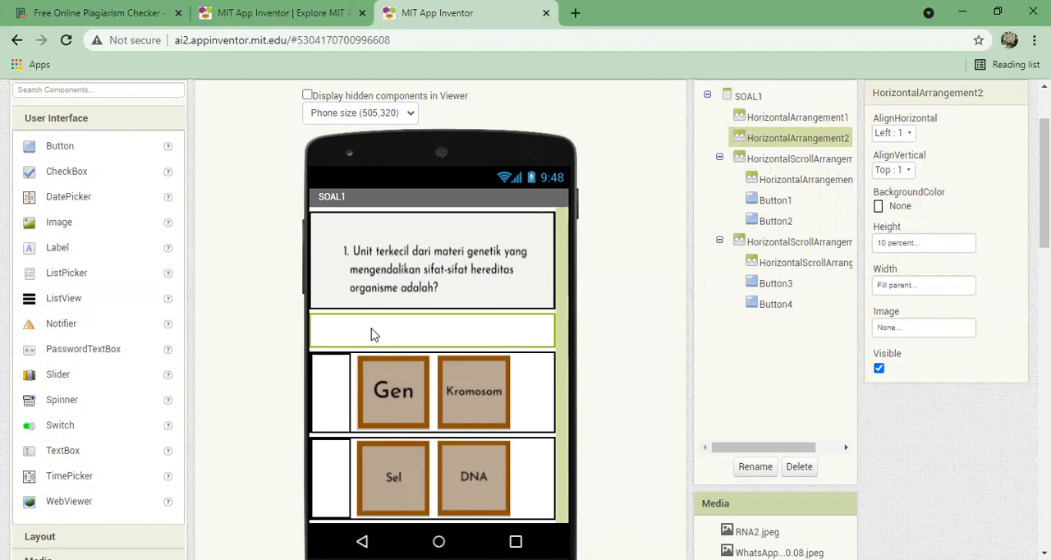
- Inspect the properties of the two narrow spacer arrangements and the Gen, Kromosom, Sel and DNA answer buttons on SOAL1
left_click(343, 378)
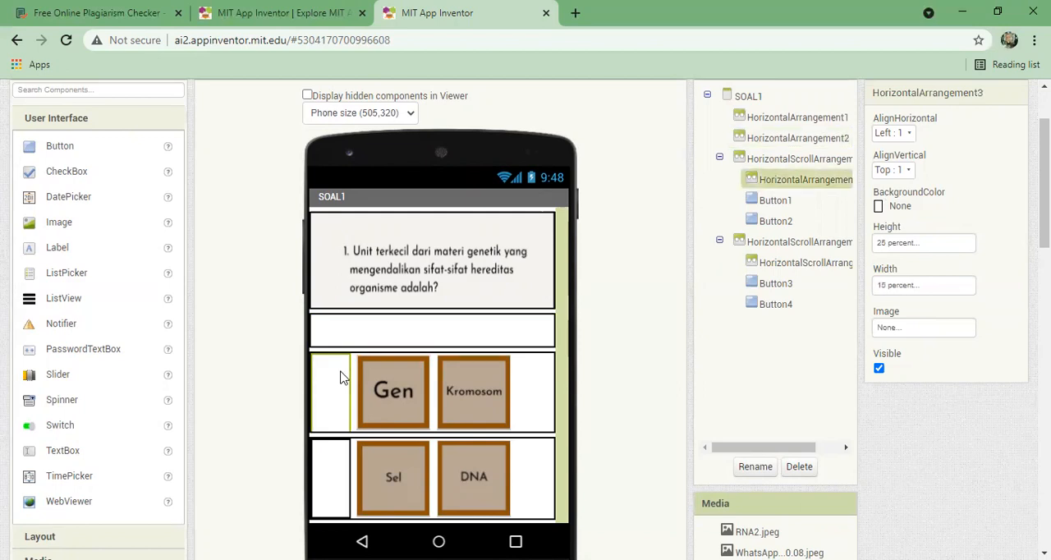
left_click(337, 464)
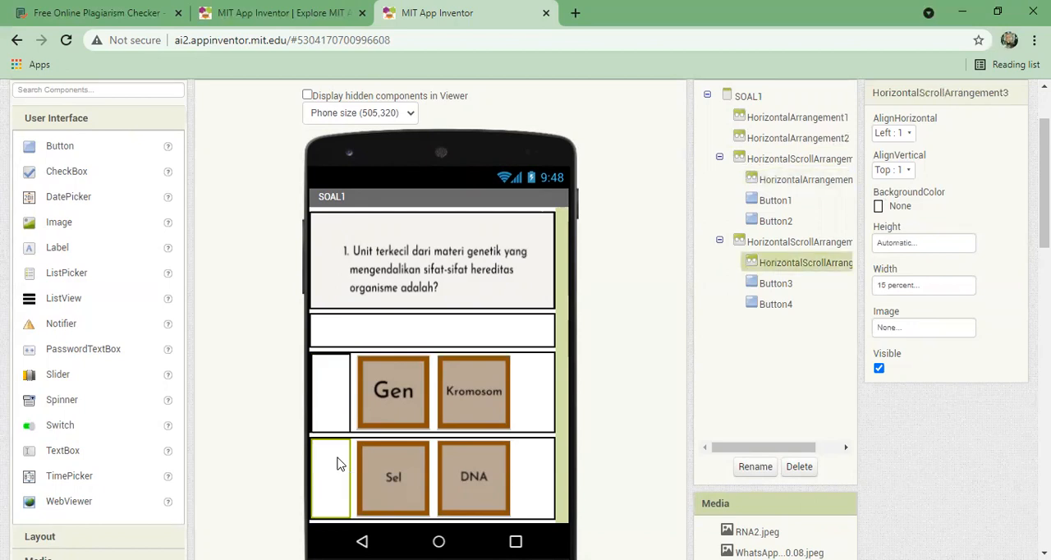
left_click(402, 408)
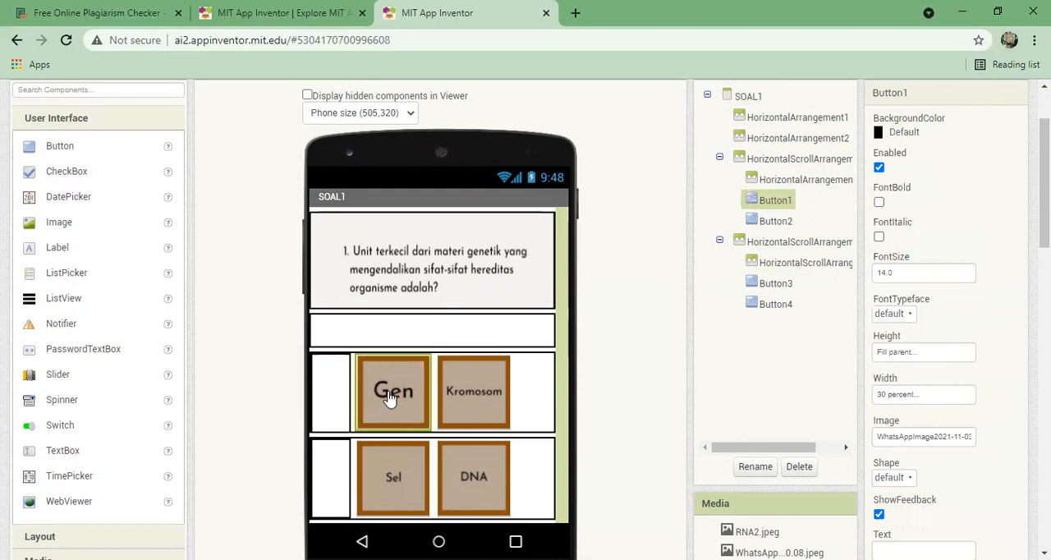
left_click(458, 401)
left_click(394, 469)
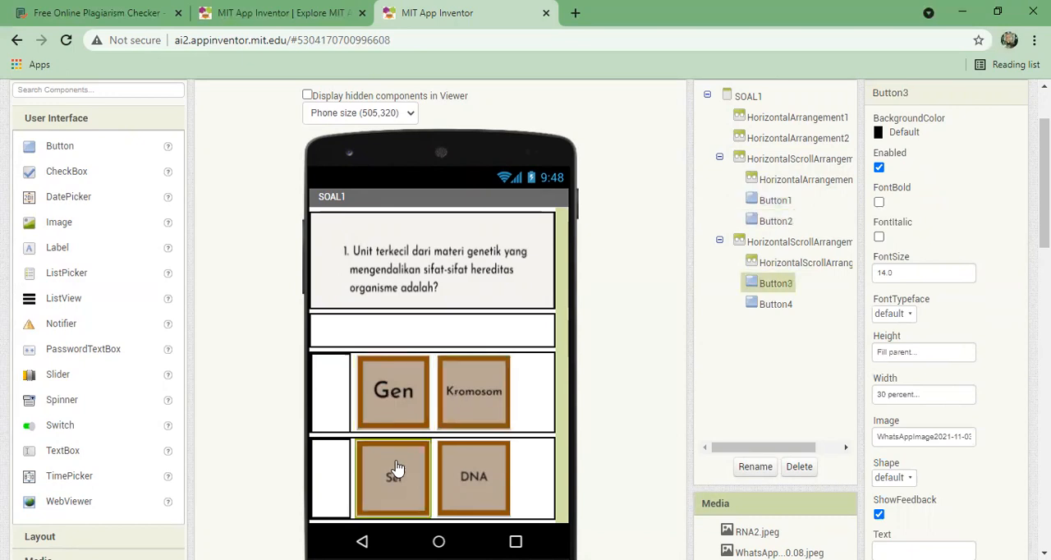
left_click(453, 469)
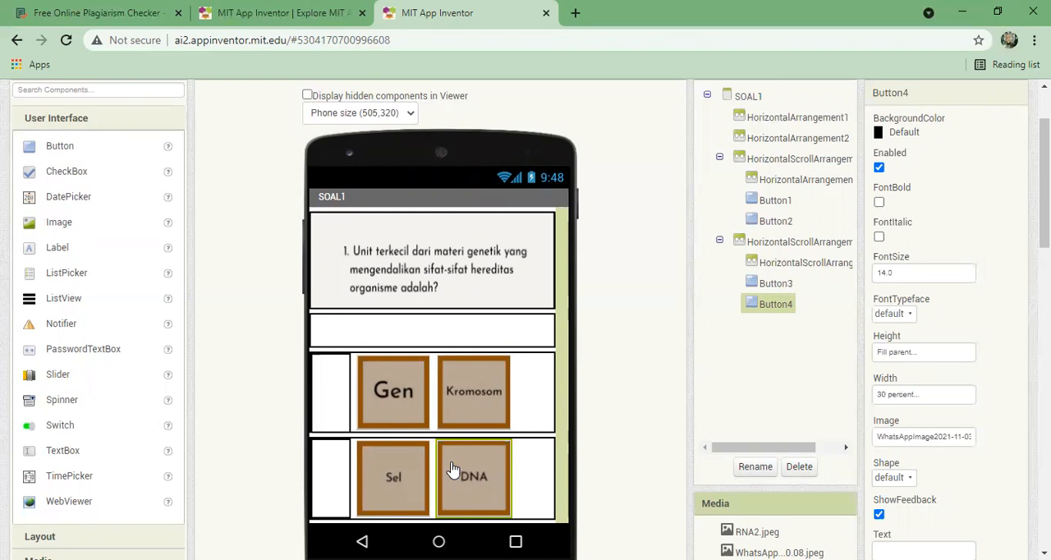
left_click(402, 399)
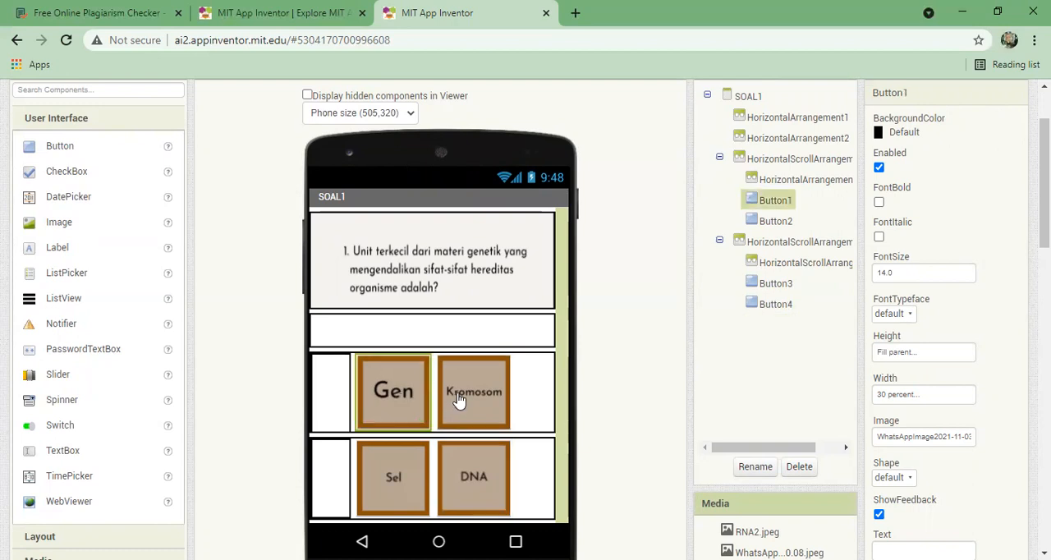
left_click(458, 399)
left_click(392, 481)
left_click(472, 487)
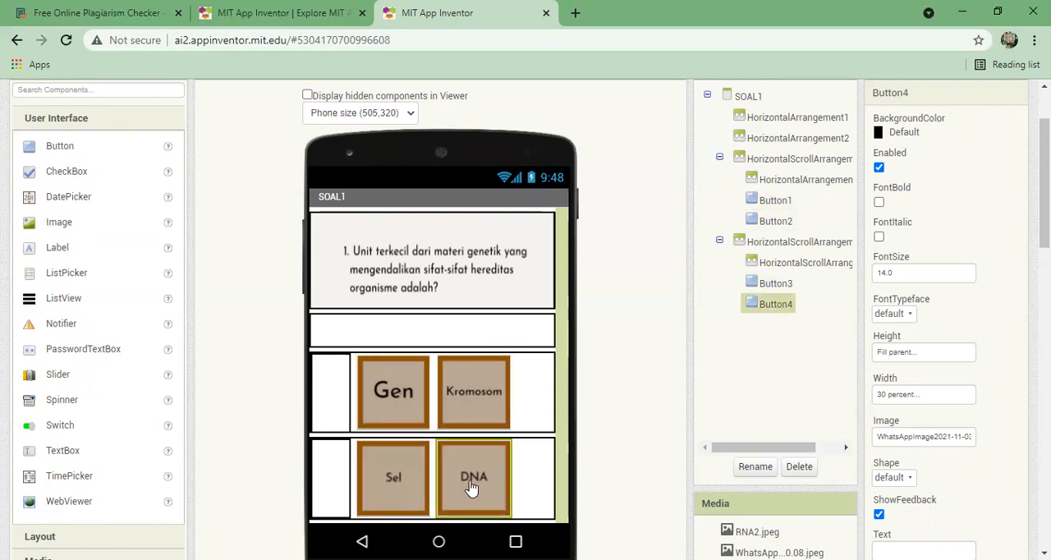
- Switch to the SOAL2 screen and view its question and answer layout
scroll(632, 186, "up", 2)
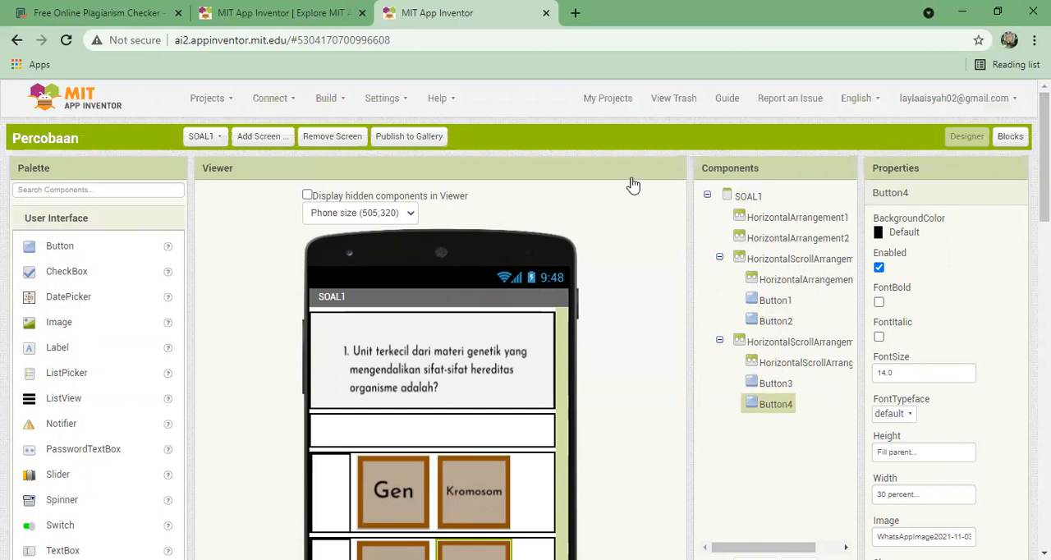
left_click(205, 136)
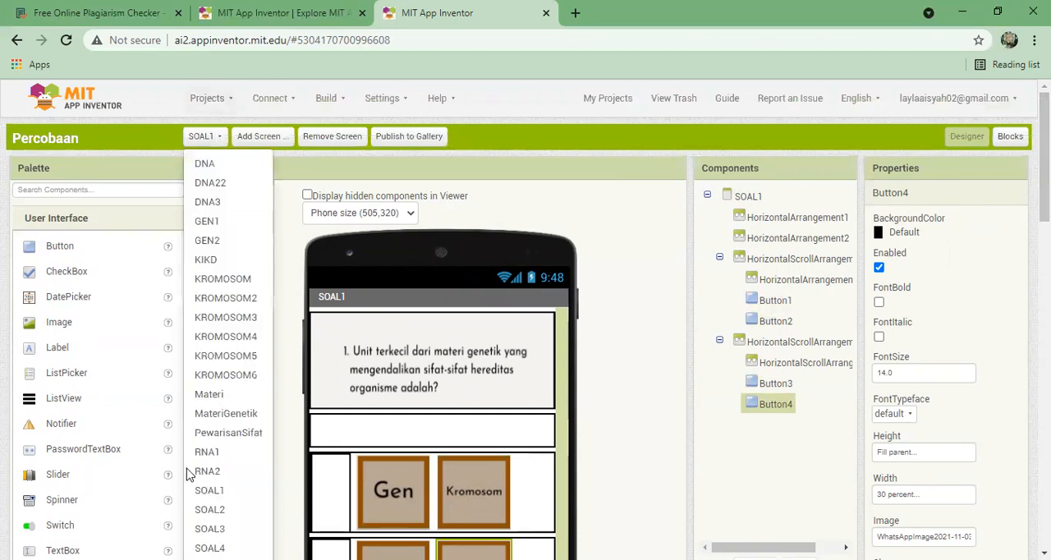
left_click(237, 510)
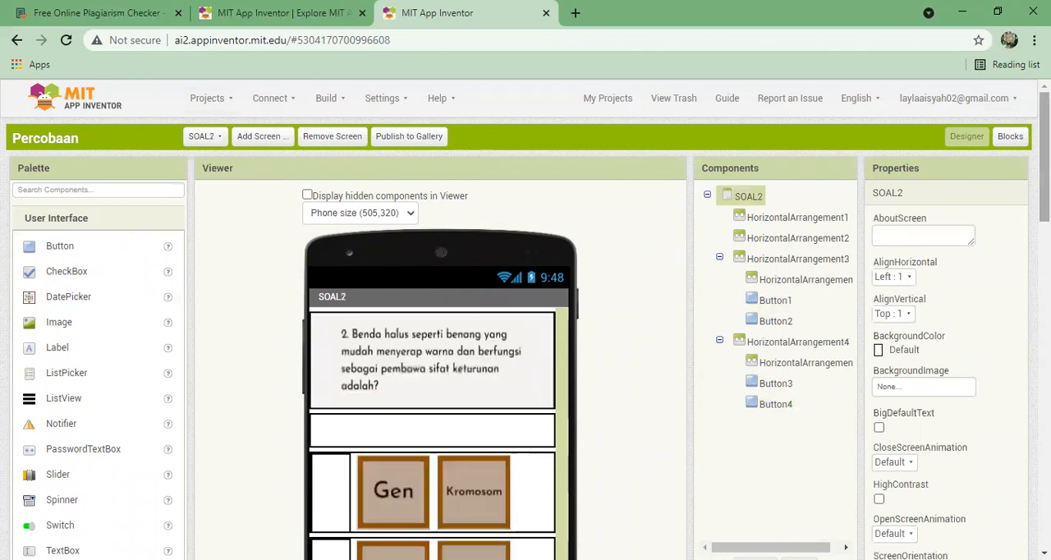
scroll(926, 207, "down", 1)
scroll(360, 190, "up", 1)
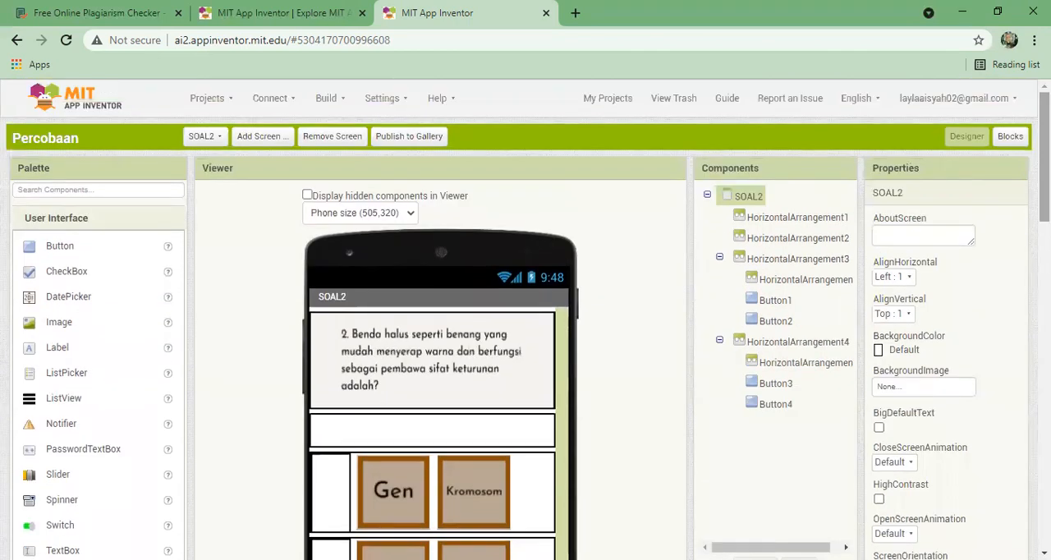
- Switch to the SOAL3 screen and inspect its answer buttons, including 23 pasang and 25 pasang
left_click(203, 136)
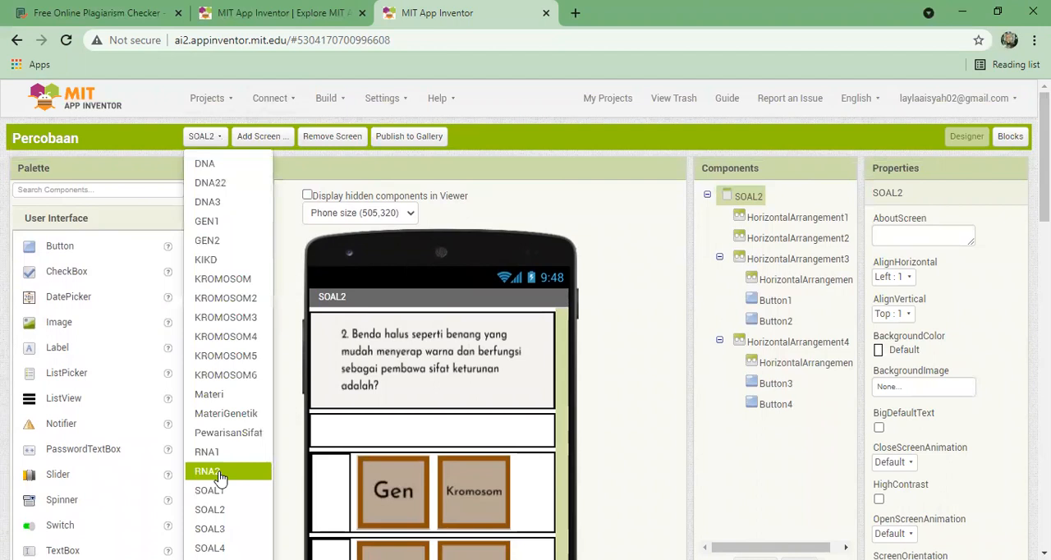
left_click(227, 529)
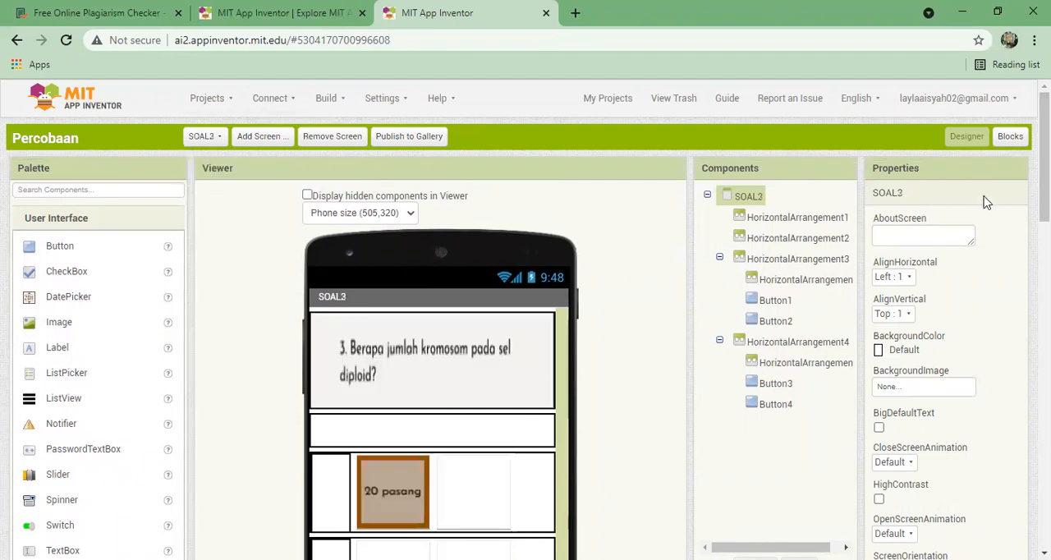
scroll(443, 328, "down", 2)
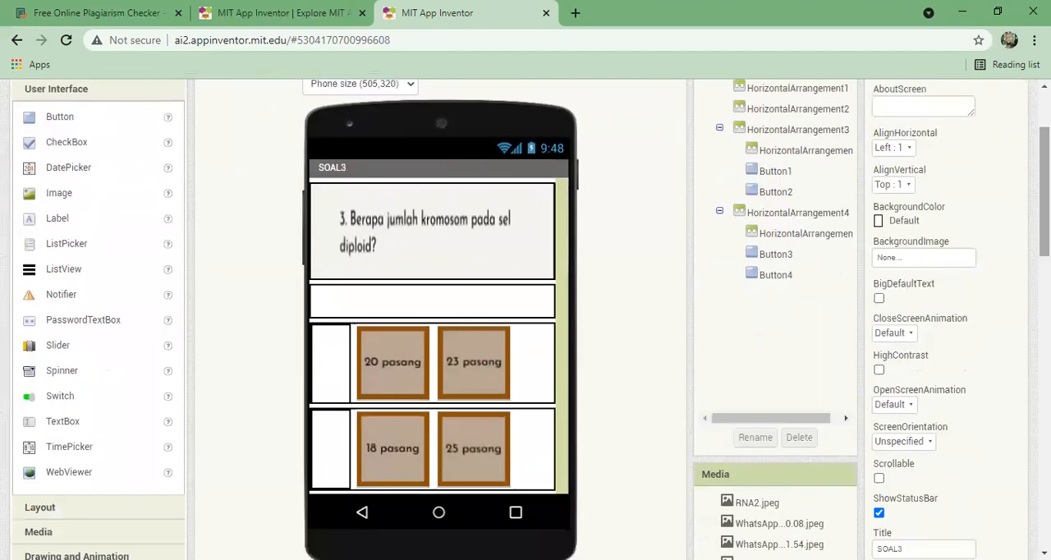
left_click(375, 356)
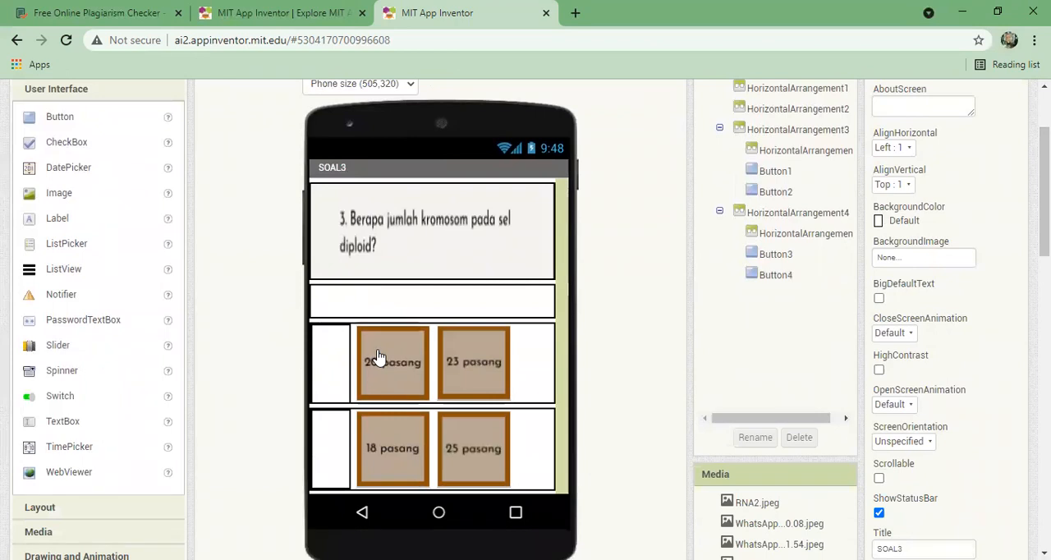
left_click(463, 367)
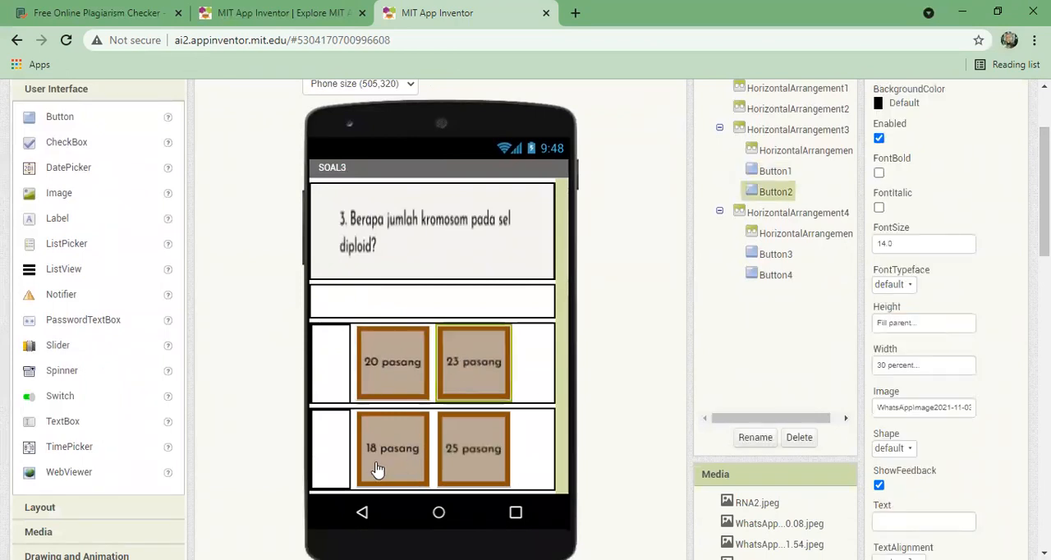
left_click(451, 449)
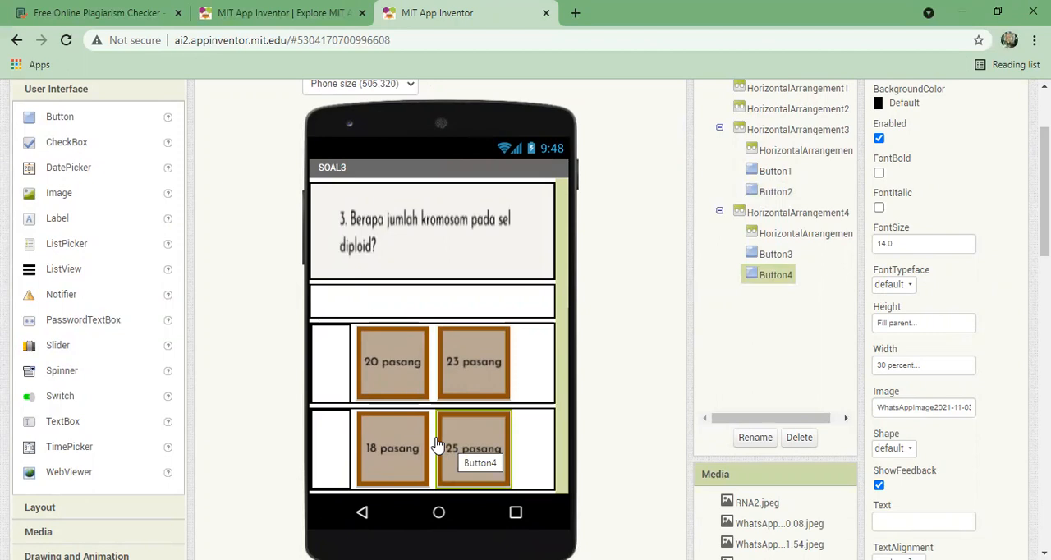
- Set the width of the empty spacer arrangement beside the 20 pasang button to 10 percent
left_click(337, 358)
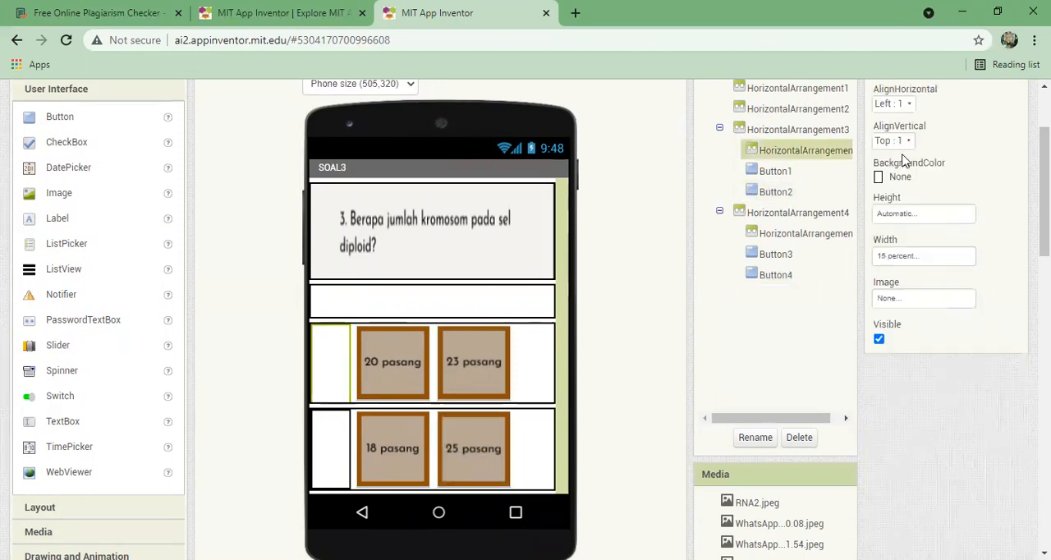
scroll(1043, 189, "up", 1)
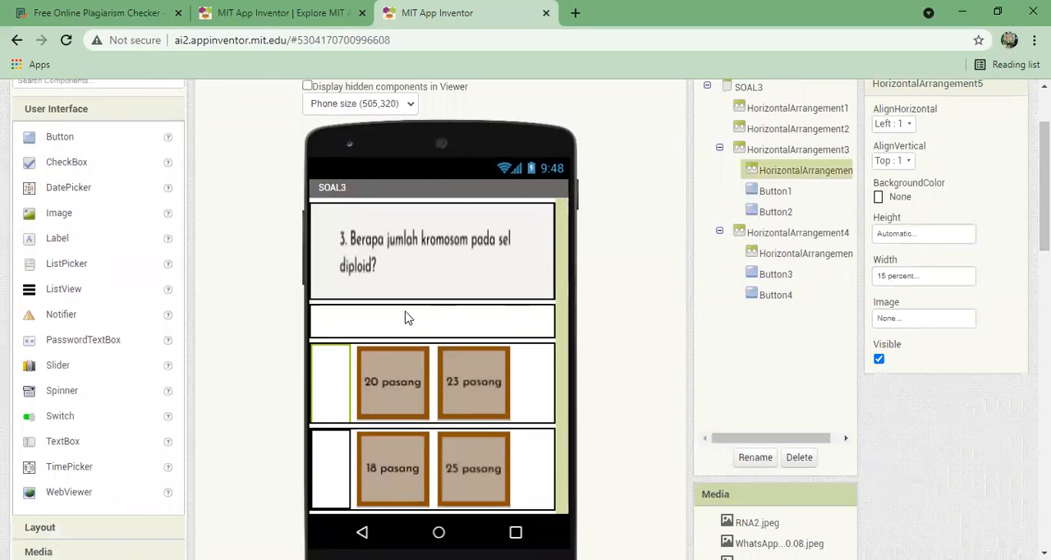
left_click(906, 276)
left_click(909, 326)
type("0")
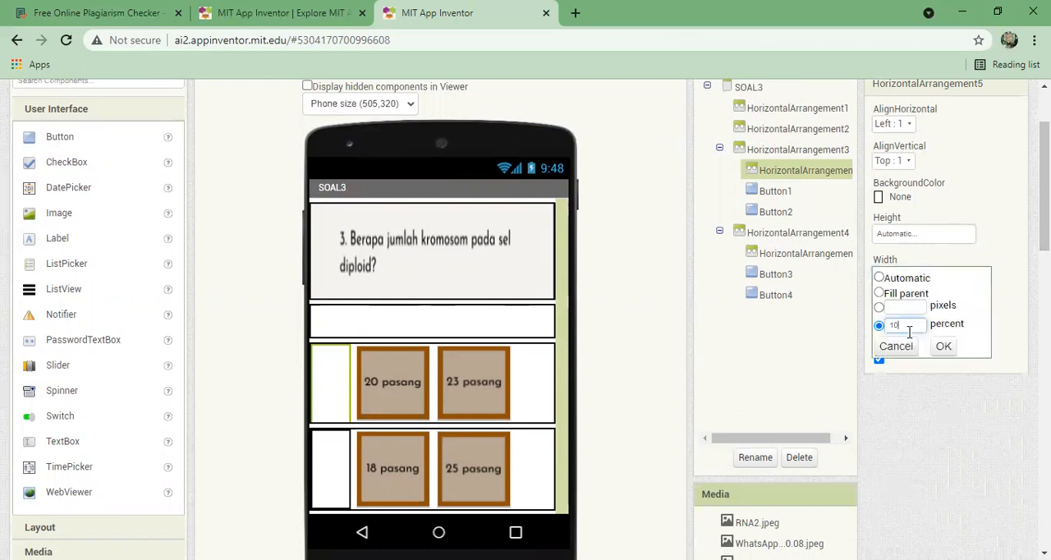
left_click(943, 346)
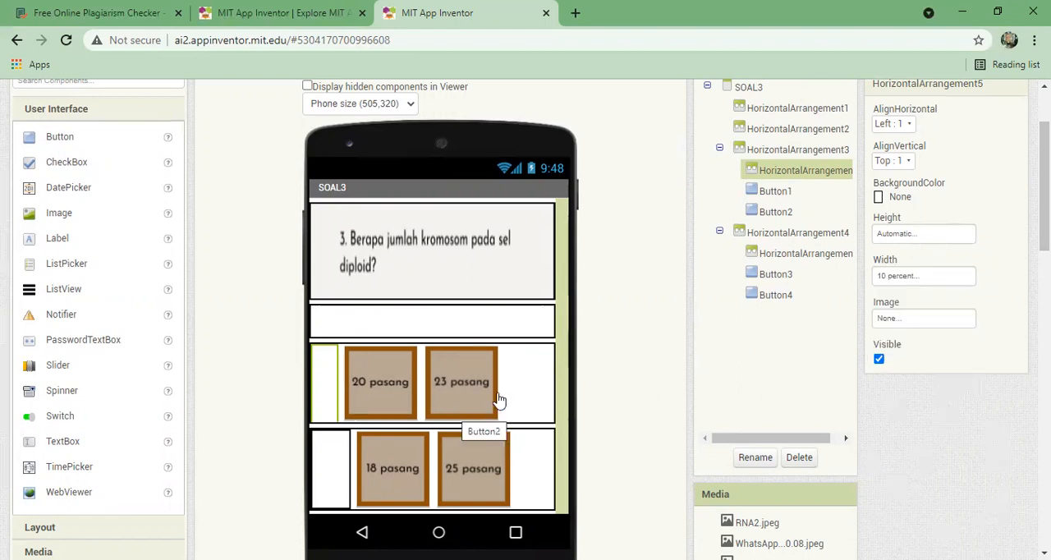
- Restore the width of the spacer arrangement beside the 20 pasang button to 15 percent
left_click(918, 277)
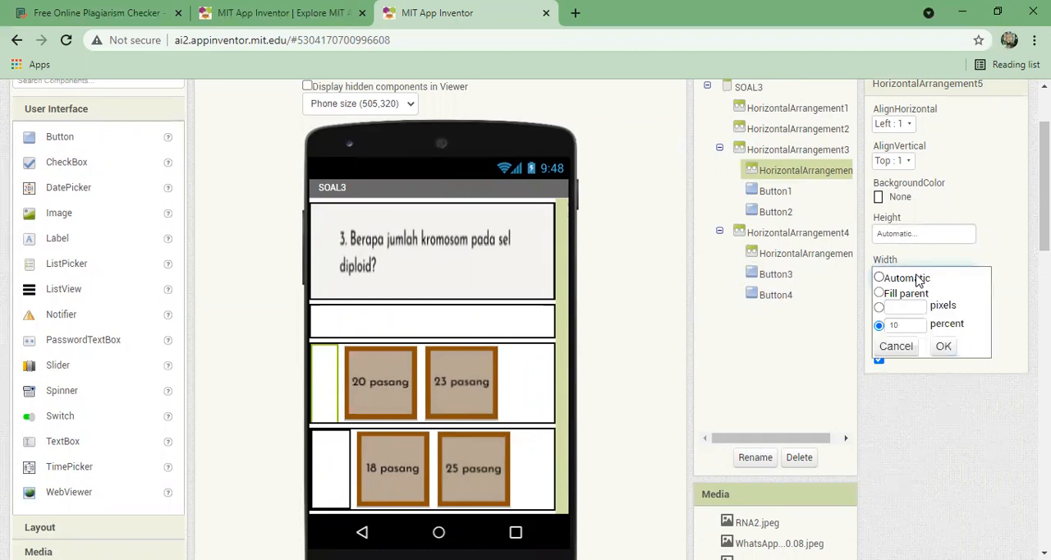
left_click(908, 326)
key("BackSpace")
type("5")
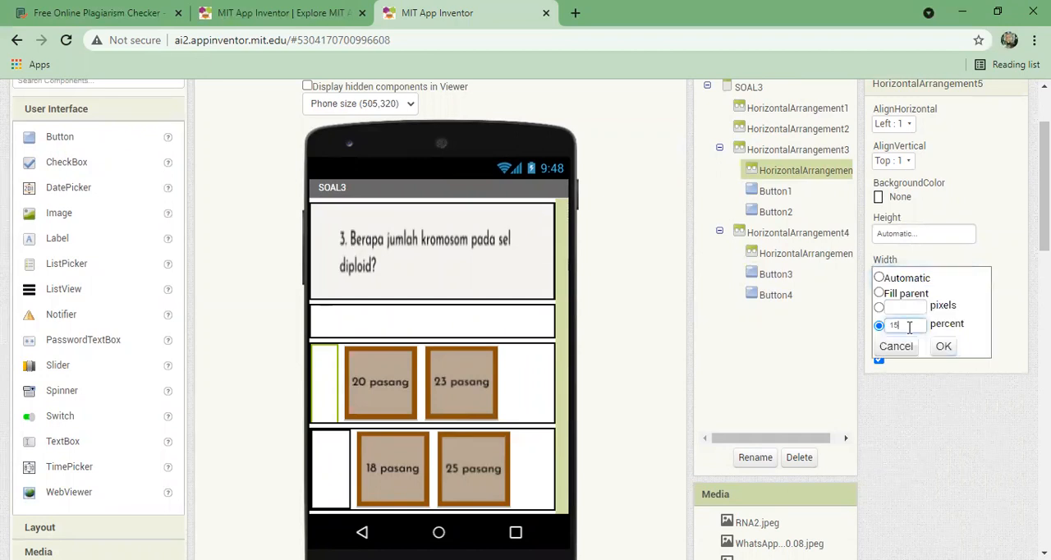
left_click(944, 348)
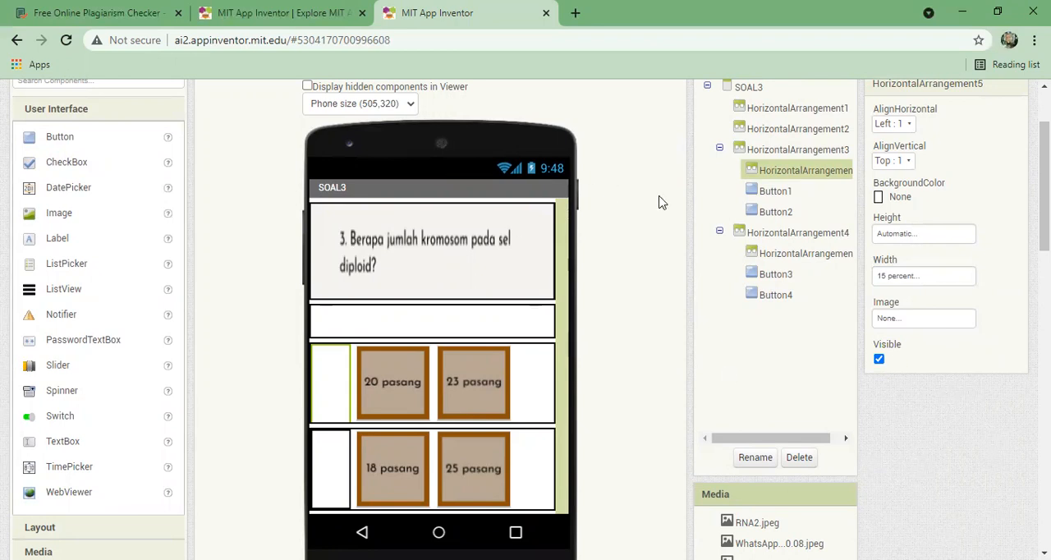
scroll(1000, 138, "up", 2)
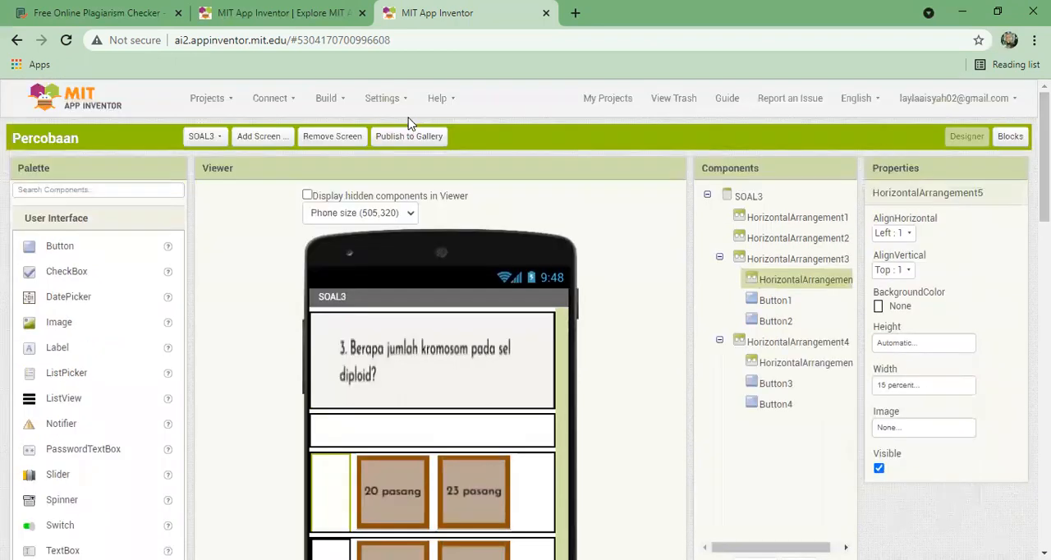
left_click(272, 138)
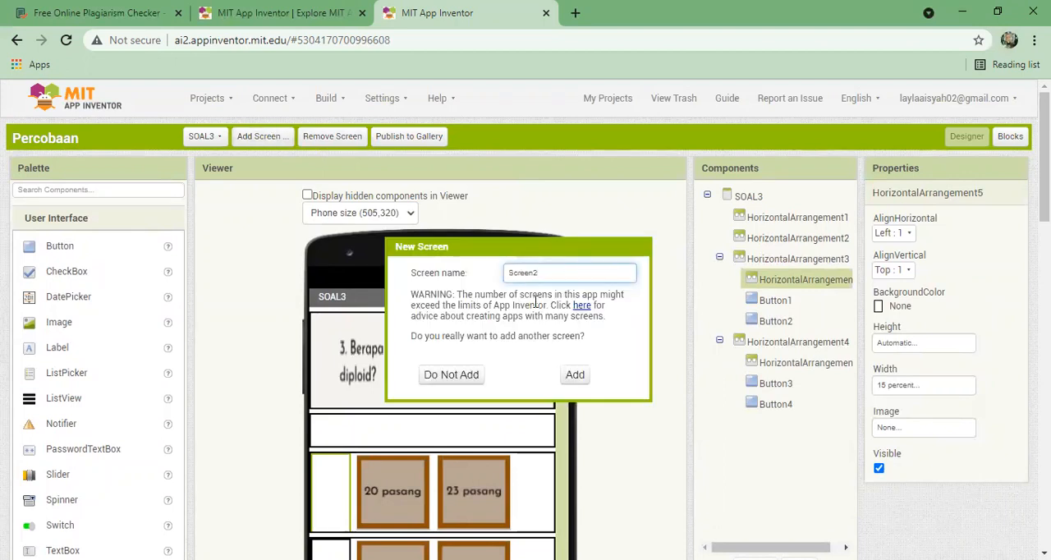
left_click(451, 375)
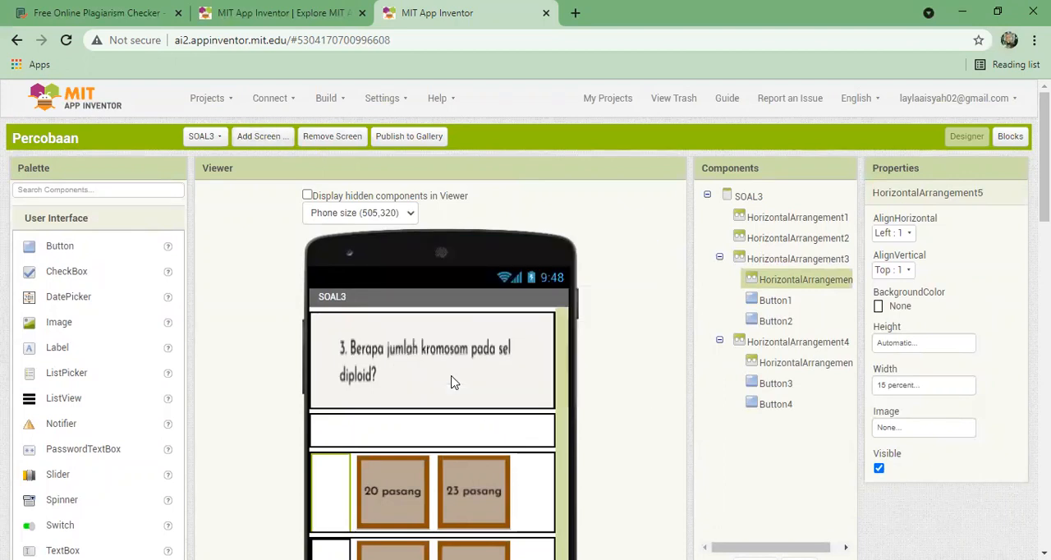
- Switch to the SOAL5 screen and inspect the properties of the "Dapat melakukan penyerbukan sendiri" answer button
left_click_drag(1045, 152, 1045, 150)
left_click(215, 140)
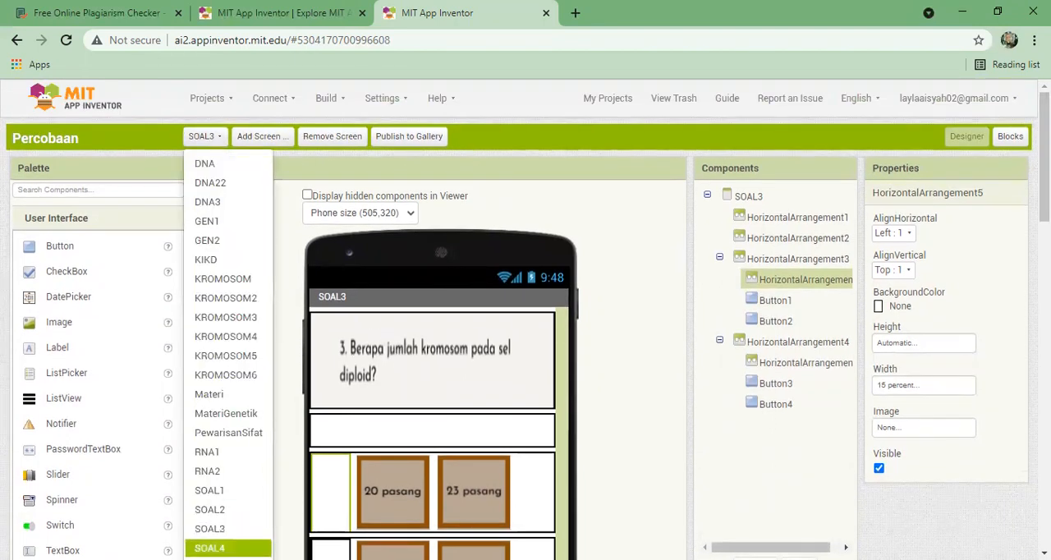
left_click(220, 559)
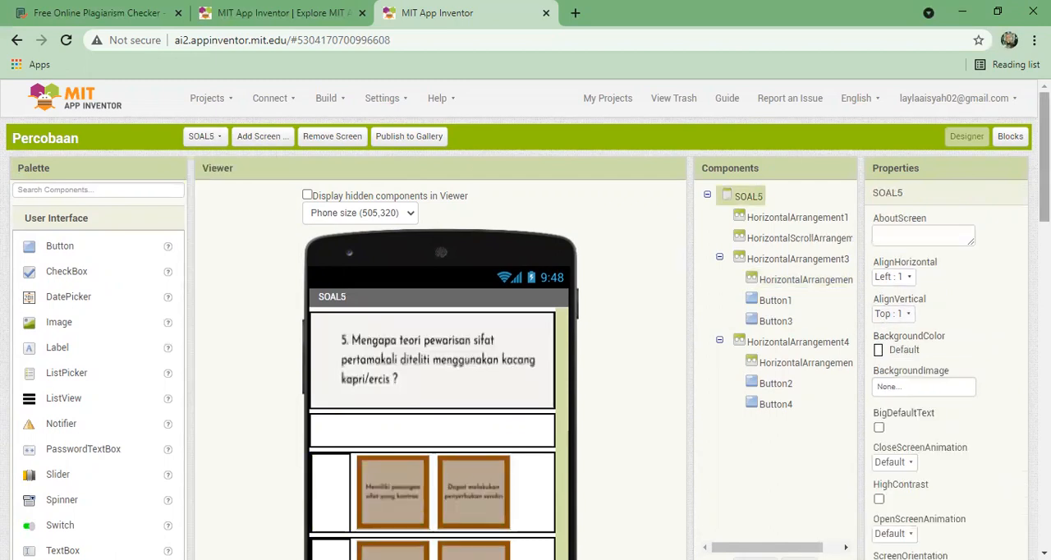
scroll(526, 320, "down", 2)
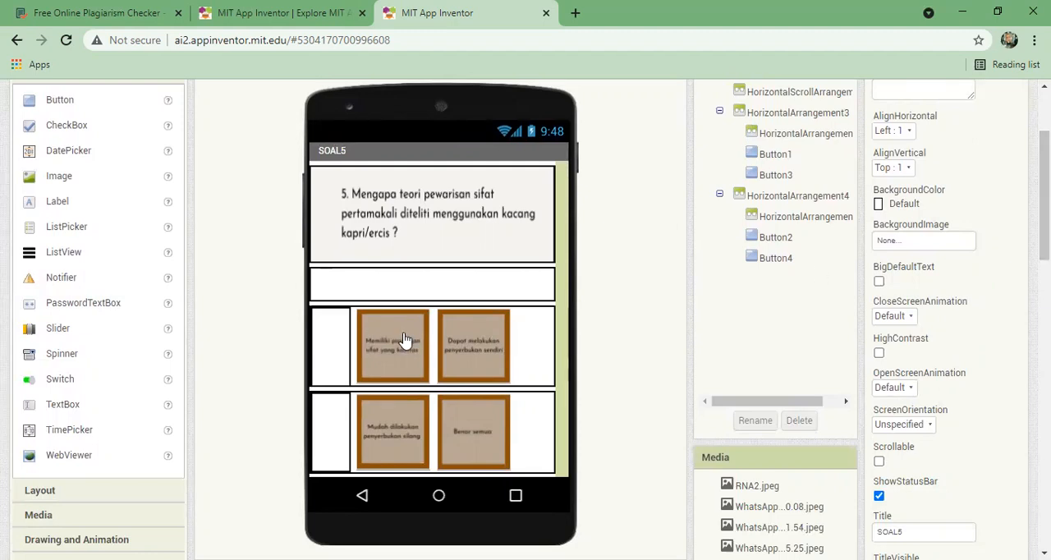
left_click(472, 340)
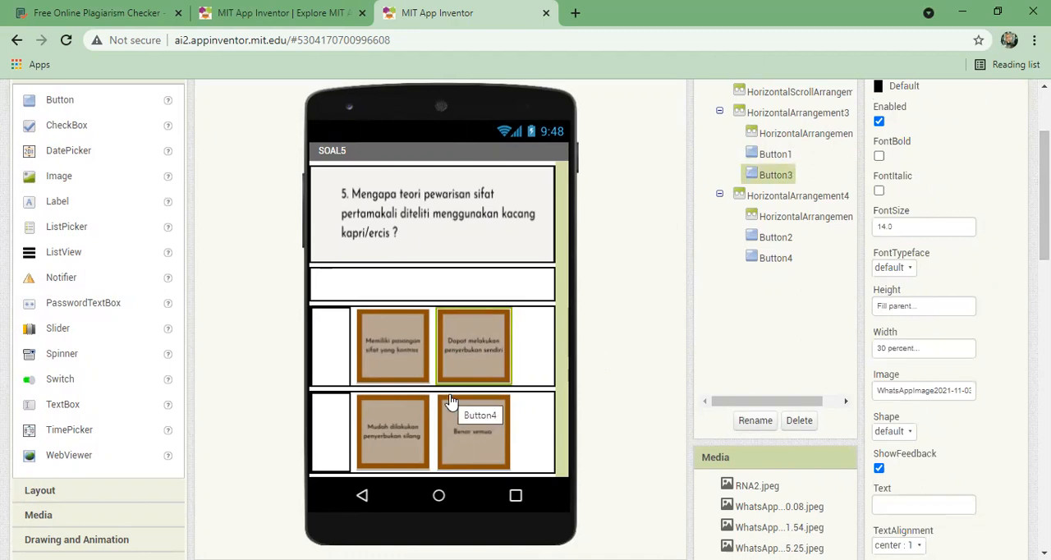
- Read the SOAL5 question and its four answer options up close
scroll(451, 401, "up", 2)
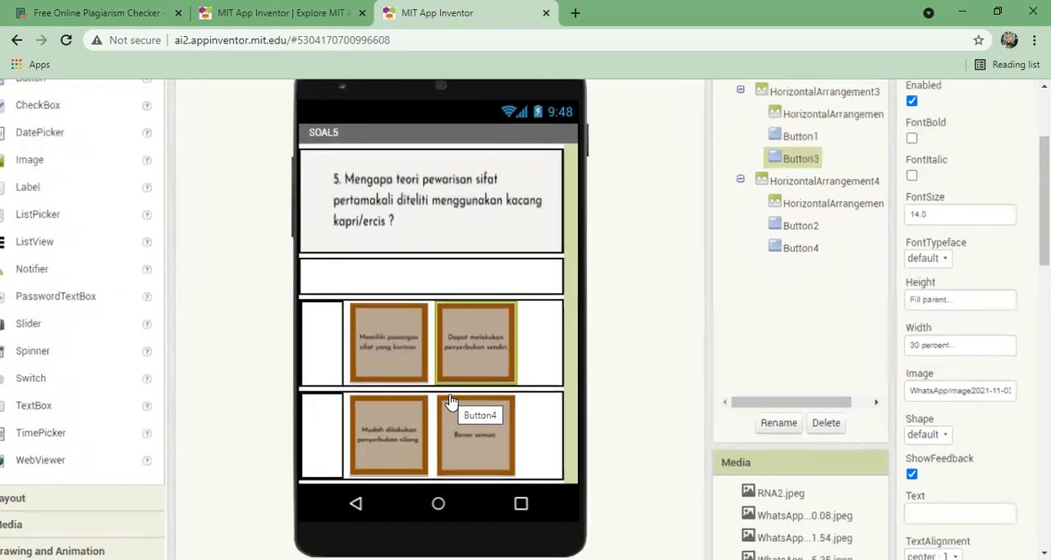
scroll(451, 402, "down", 2)
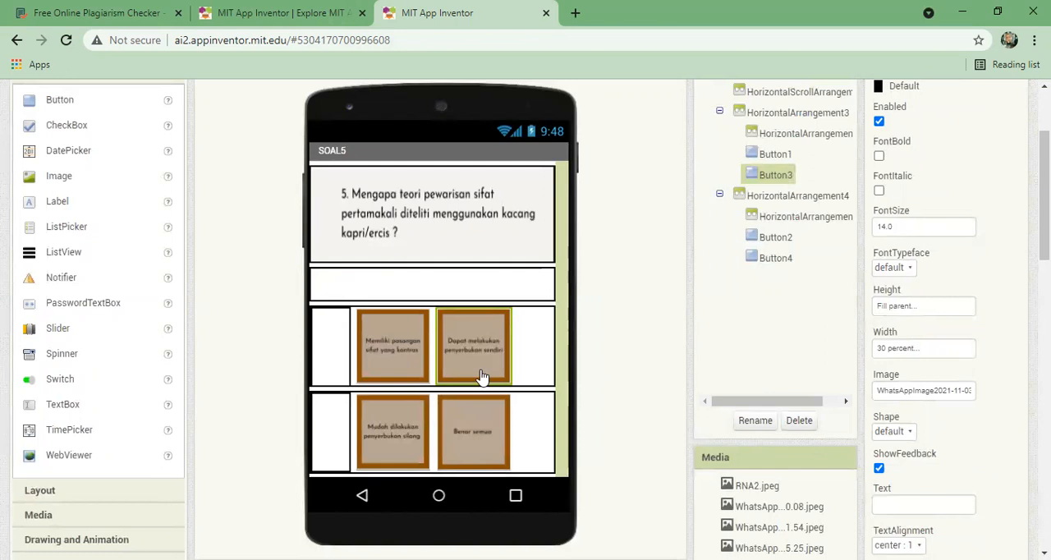
scroll(481, 376, "up", 2)
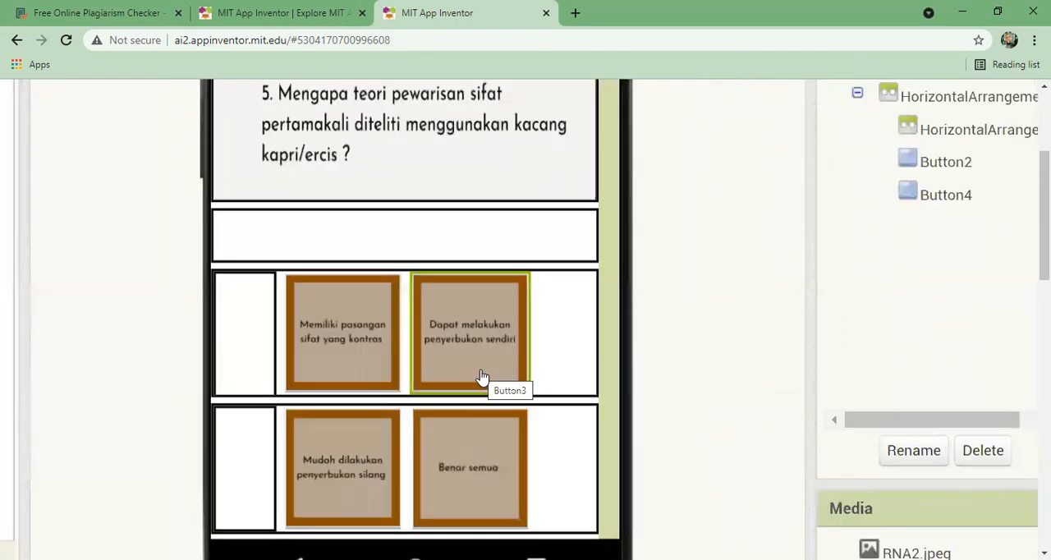
scroll(429, 371, "up", 2)
scroll(446, 265, "down", 3)
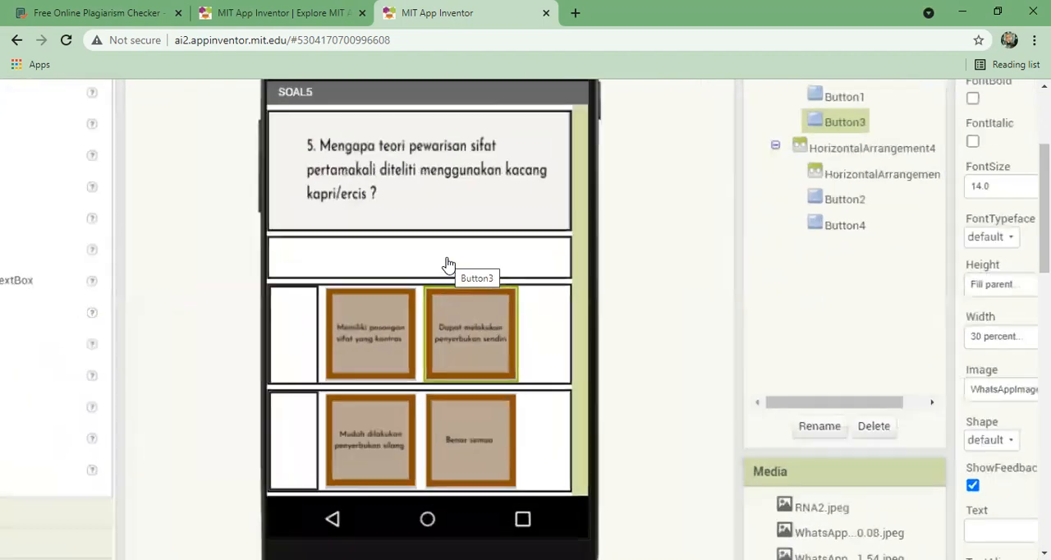
- Look closely at the SOAL5 answer options, and open the SOAL4 screen to view its question
scroll(447, 264, "up", 2)
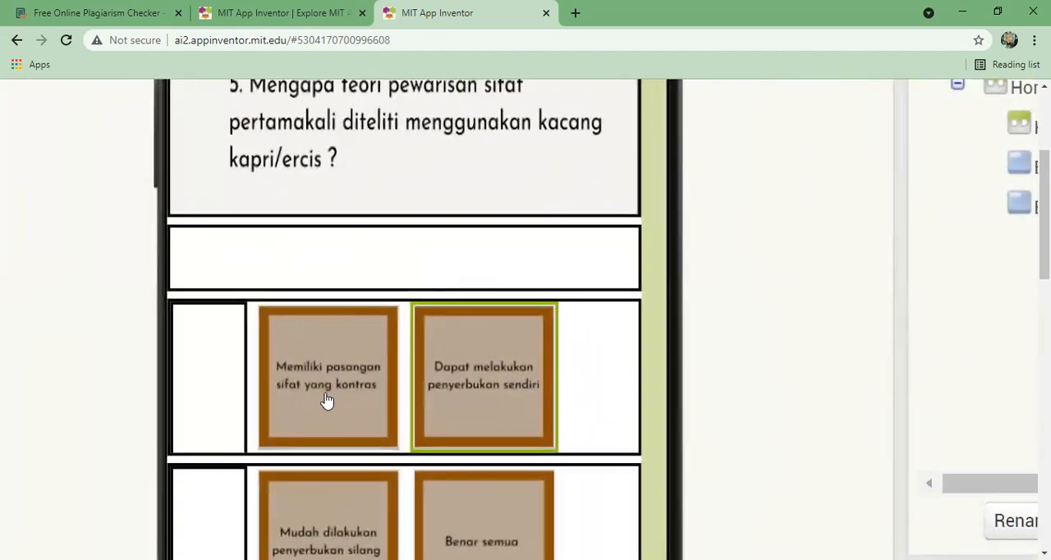
scroll(326, 400, "down", 3)
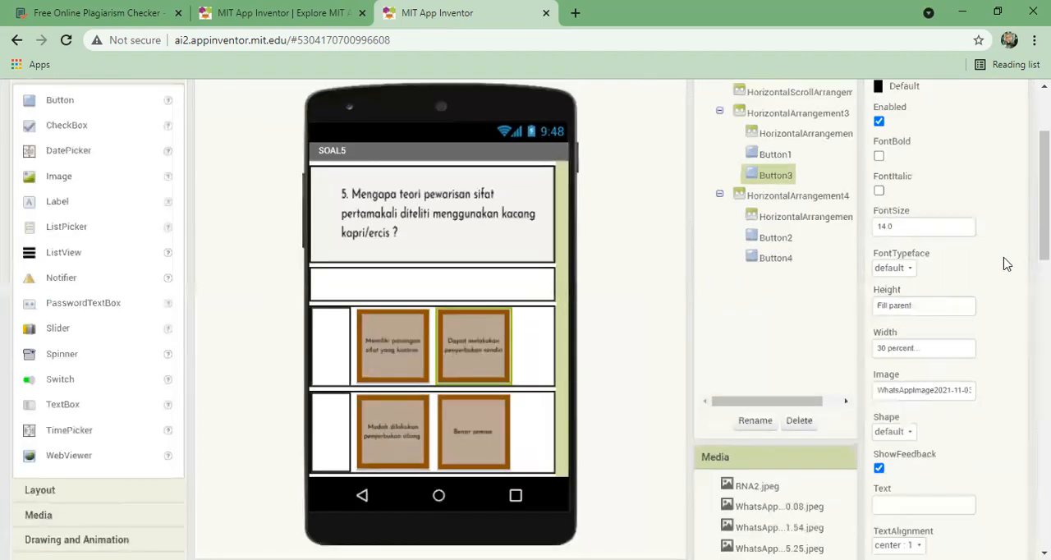
scroll(1007, 263, "up", 2)
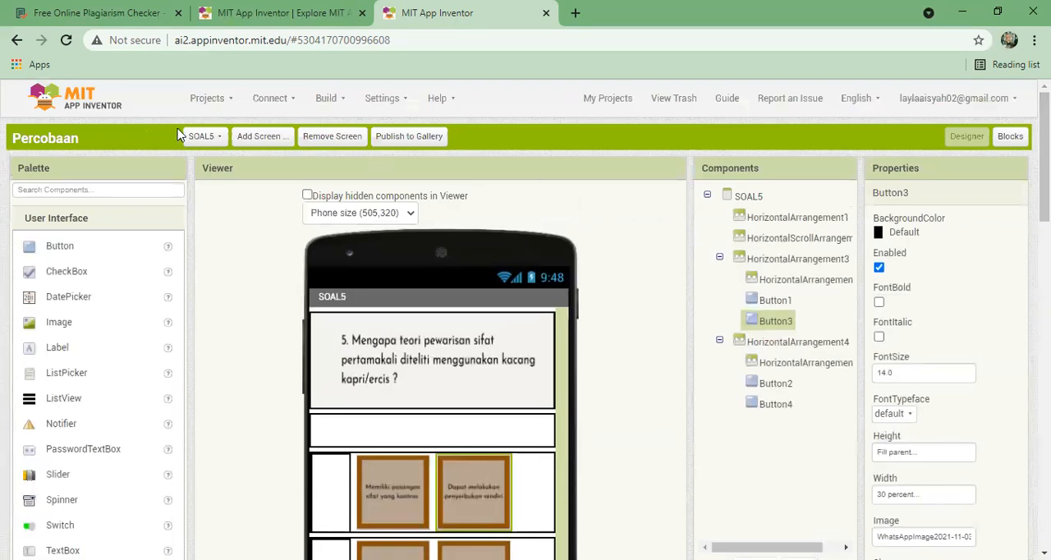
left_click(199, 135)
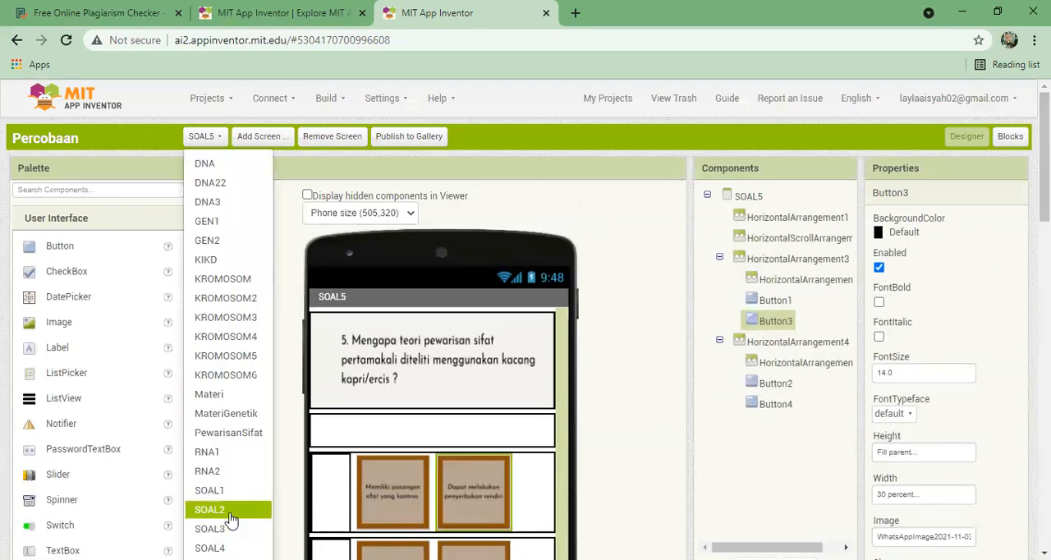
left_click(212, 547)
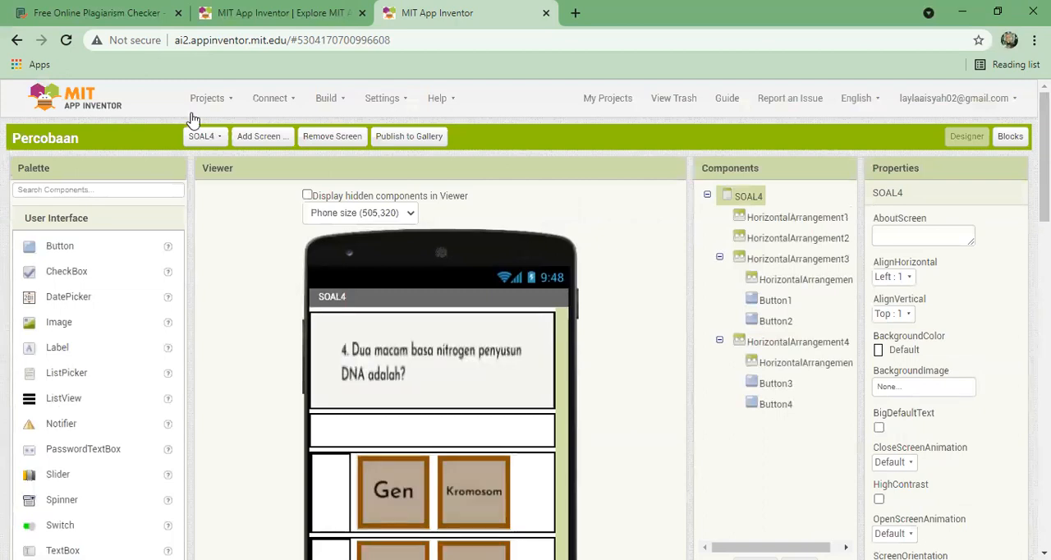
- Switch the designer from SOAL4 to the main menu screen, Screen1
left_click(202, 136)
scroll(202, 137, "down", 1)
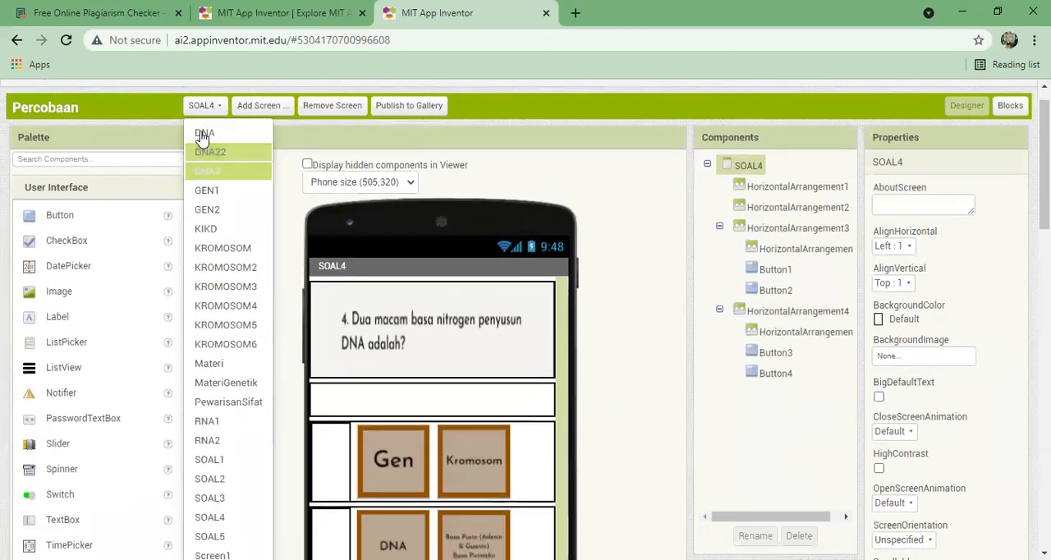
left_click(211, 555)
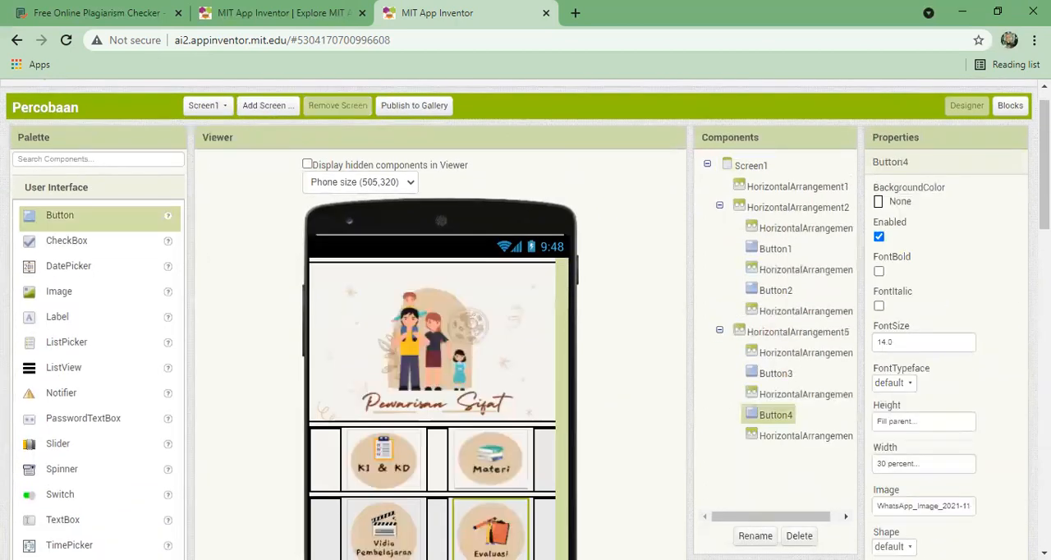
- Examine the Screen1 main menu layout, including its Pewarisan Sifat banner and the KI & KD, Materi, Vidio Pembelajaran and Evaluasi buttons
scroll(1043, 164, "down", 2)
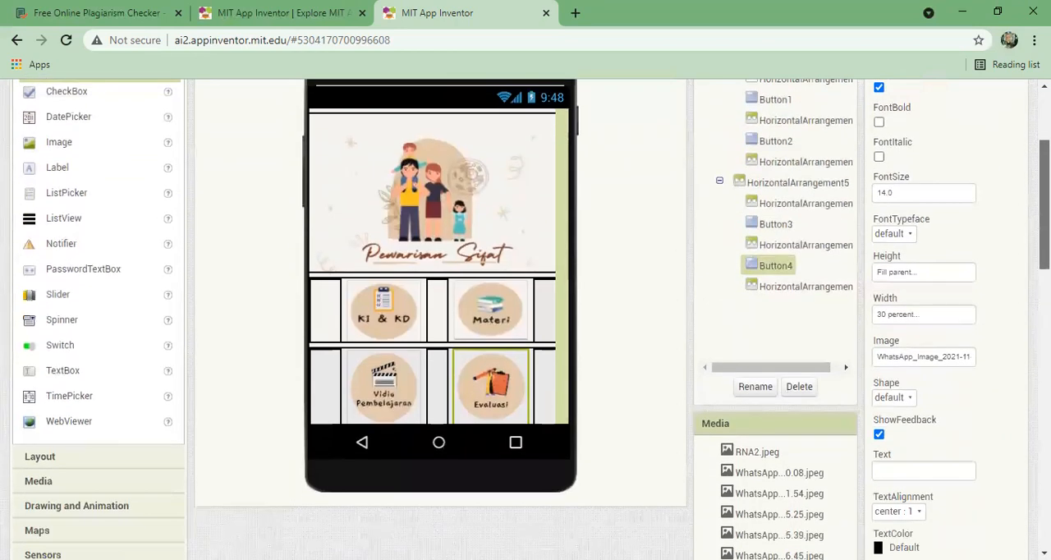
scroll(1042, 165, "up", 1)
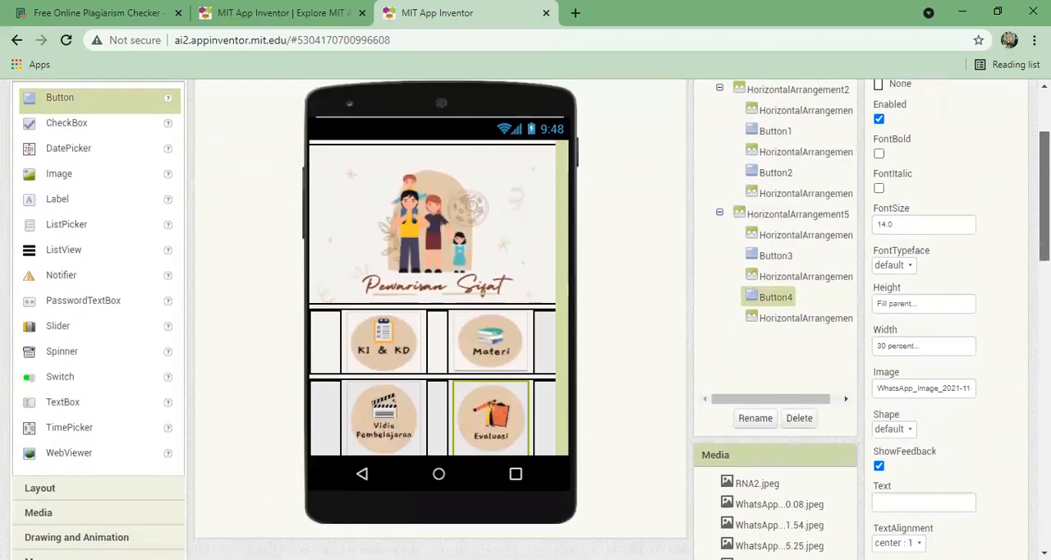
scroll(1043, 196, "up", 1)
scroll(1043, 195, "up", 1)
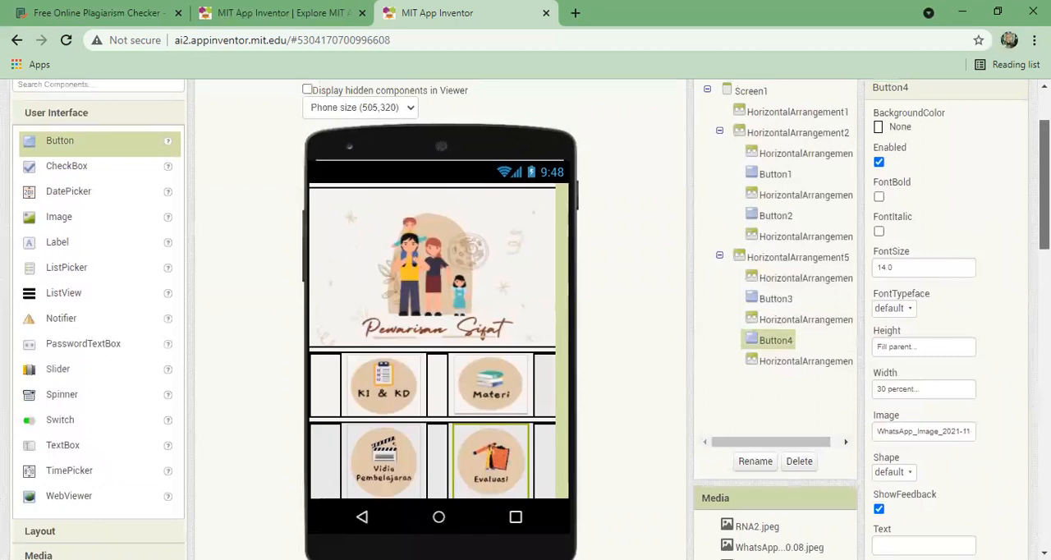
scroll(525, 320, "up", 3)
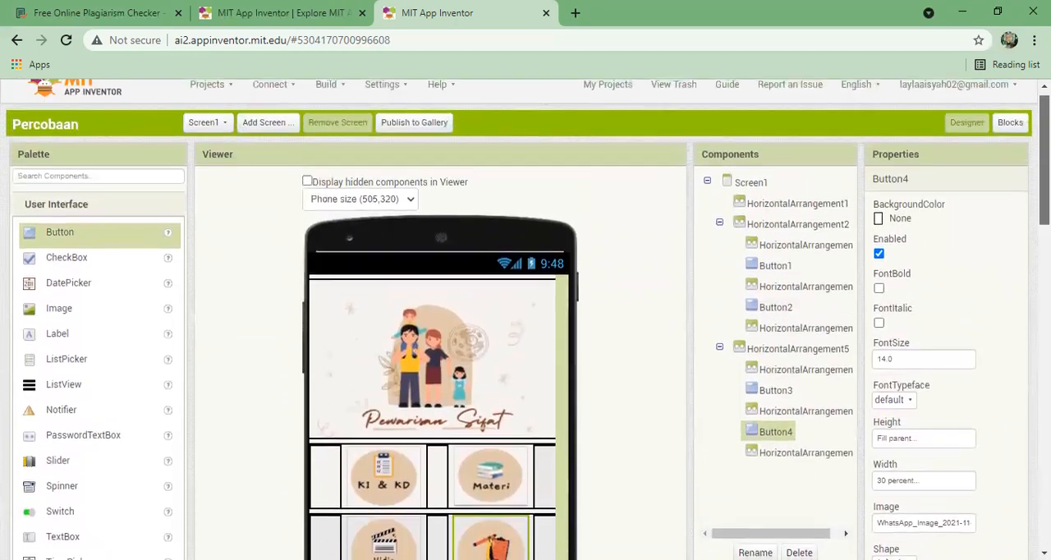
scroll(525, 320, "up", 1)
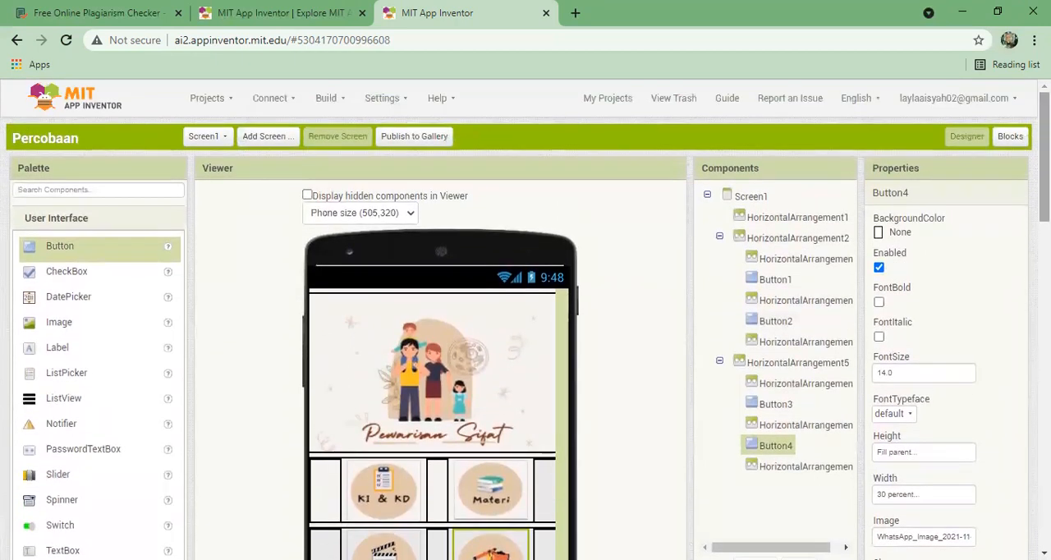
scroll(526, 320, "down", 2)
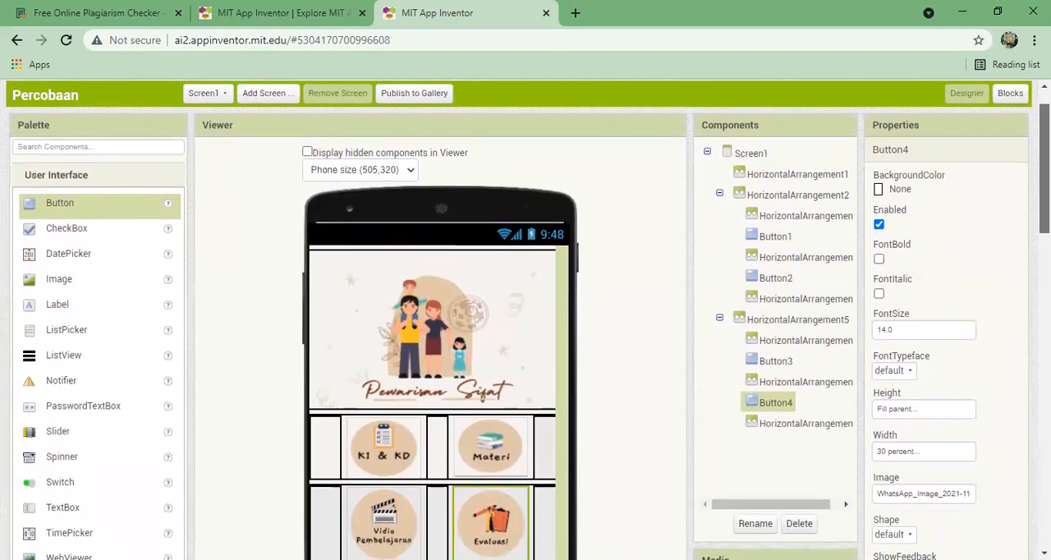
scroll(526, 320, "down", 1)
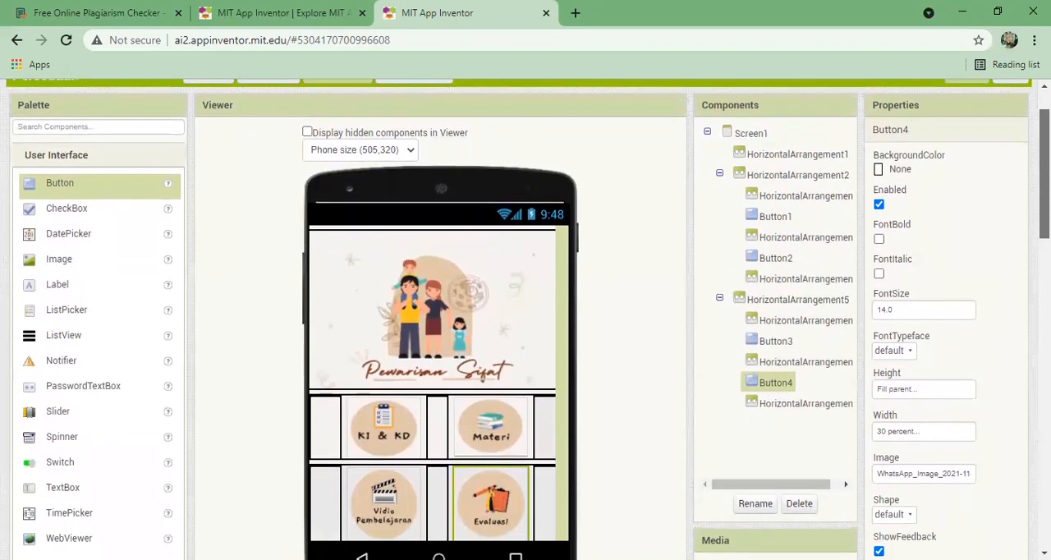
scroll(525, 320, "up", 2)
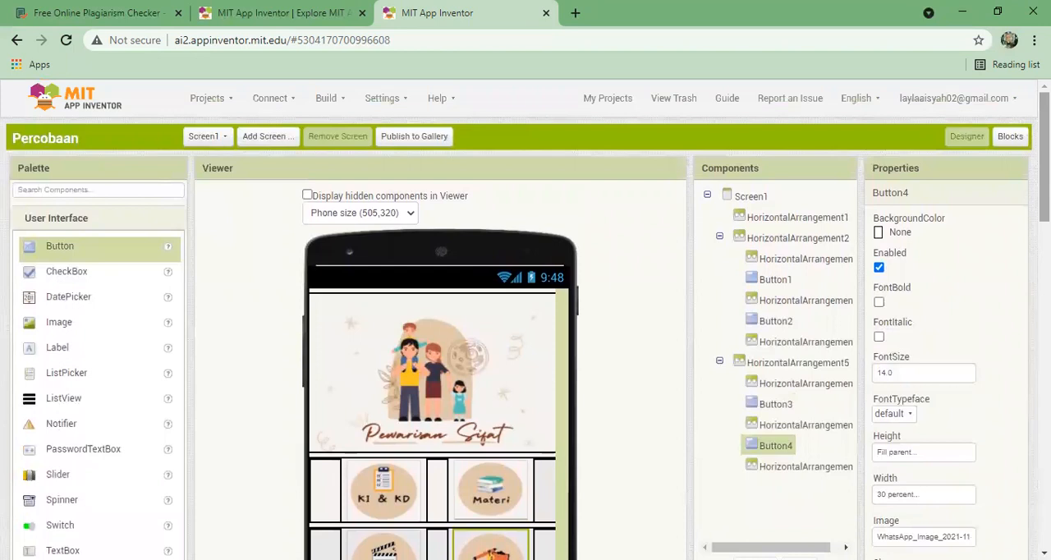